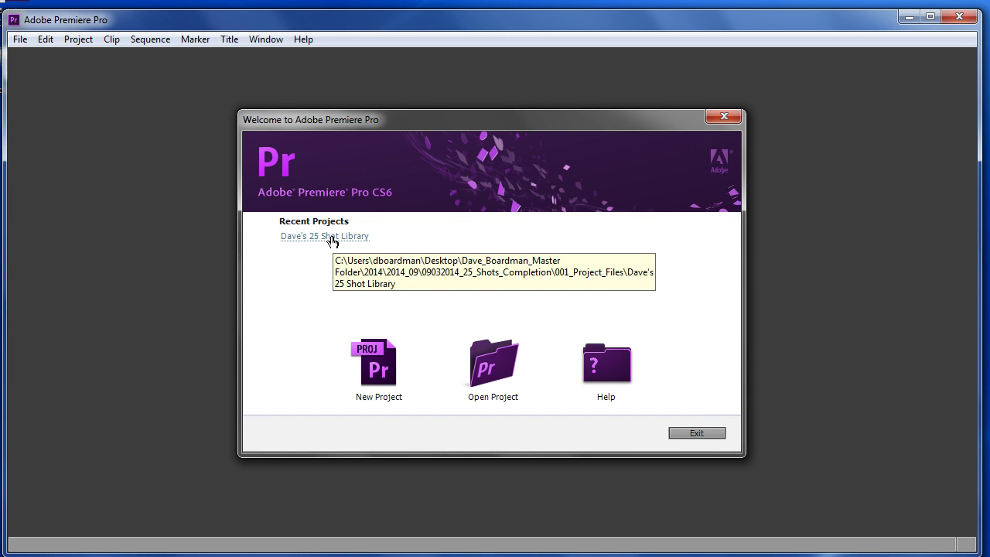
Step: Open the recent 25 Shot Library project from the Welcome screen
{"action": "left_click", "coordinate": [331, 237]}
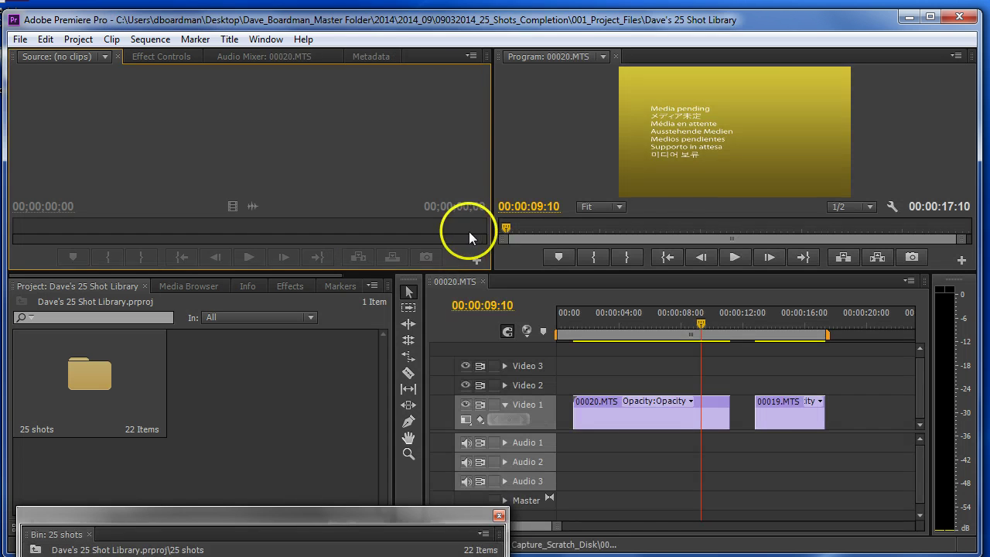
Step: Close the floating 25 shots bin and trim about three frames off the end of 00020.MTS
{"action": "left_click_drag", "start_coordinate": [202, 514], "coordinate": [242, 171]}
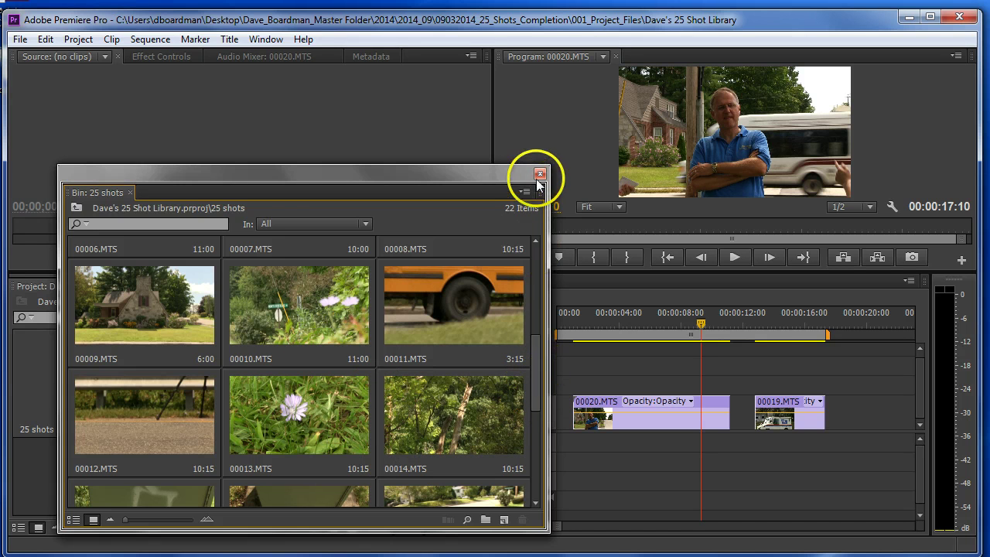
{"action": "left_click_drag", "start_coordinate": [522, 172], "coordinate": [372, 299]}
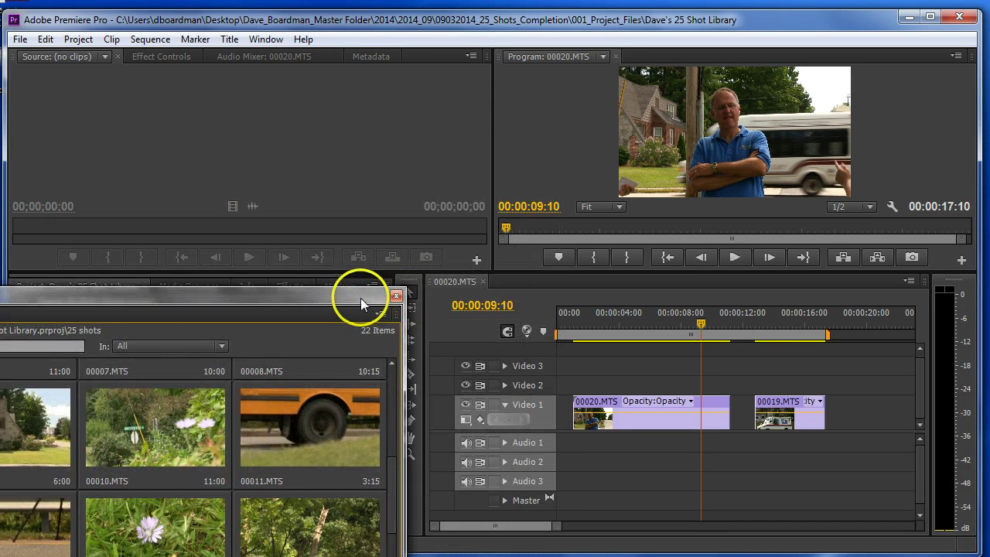
{"action": "left_click", "coordinate": [396, 296]}
{"action": "mouse_move", "coordinate": [418, 551]}
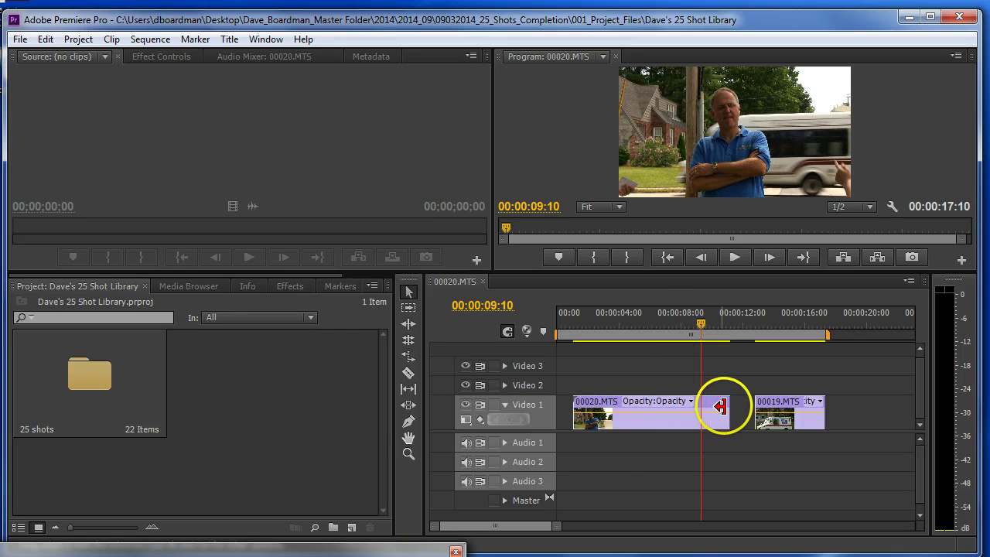
{"action": "mouse_move", "coordinate": [722, 409]}
{"action": "left_mouse_down"}
{"action": "mouse_move", "coordinate": [674, 405]}
{"action": "mouse_move", "coordinate": [723, 404]}
{"action": "left_mouse_up"}
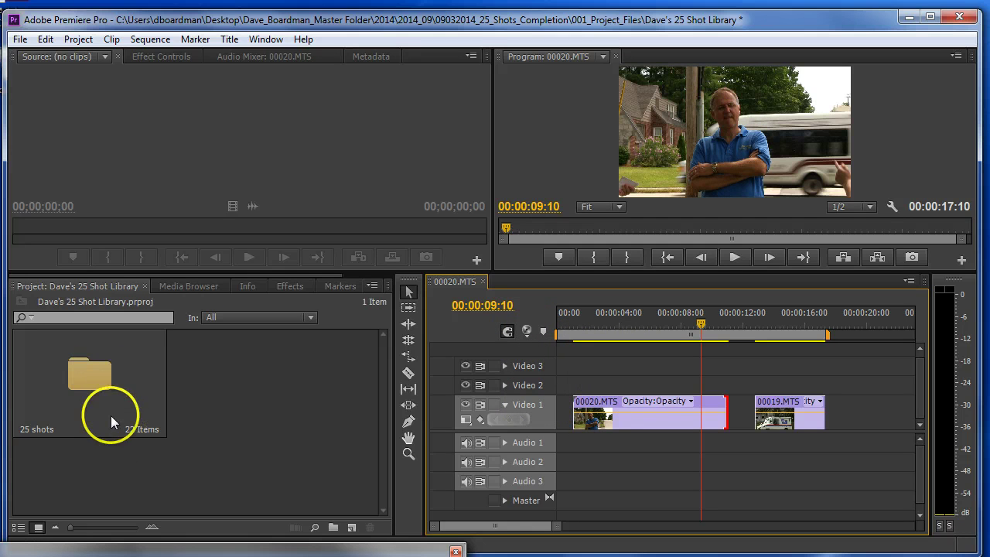
Step: Load clip 00010.MTS from the 25 shots bin into the Source monitor
{"action": "left_click_drag", "start_coordinate": [159, 548], "coordinate": [197, 246]}
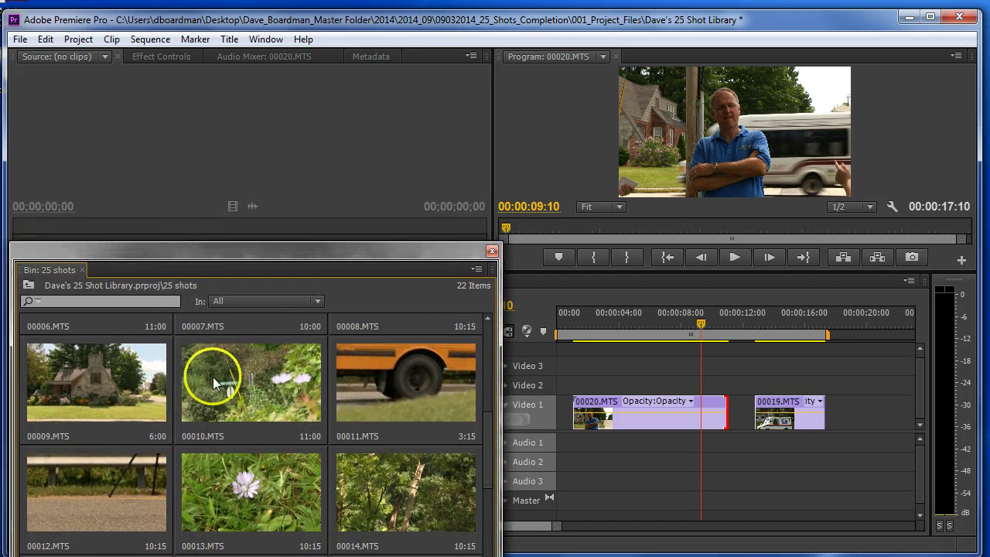
{"action": "left_click", "coordinate": [217, 387]}
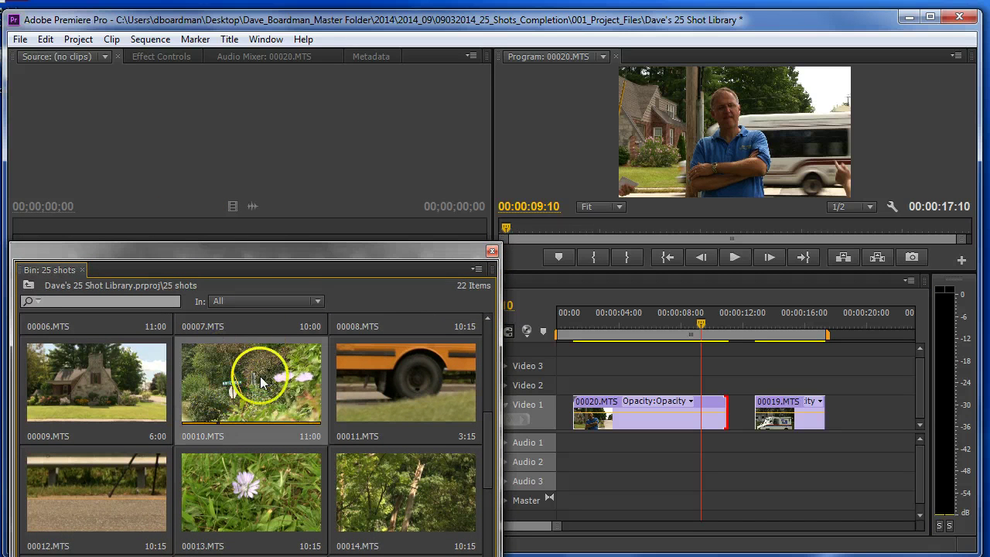
{"action": "mouse_move", "coordinate": [281, 264]}
{"action": "left_mouse_down"}
{"action": "mouse_move", "coordinate": [283, 243]}
{"action": "mouse_move", "coordinate": [283, 338]}
{"action": "mouse_move", "coordinate": [279, 276]}
{"action": "left_mouse_up"}
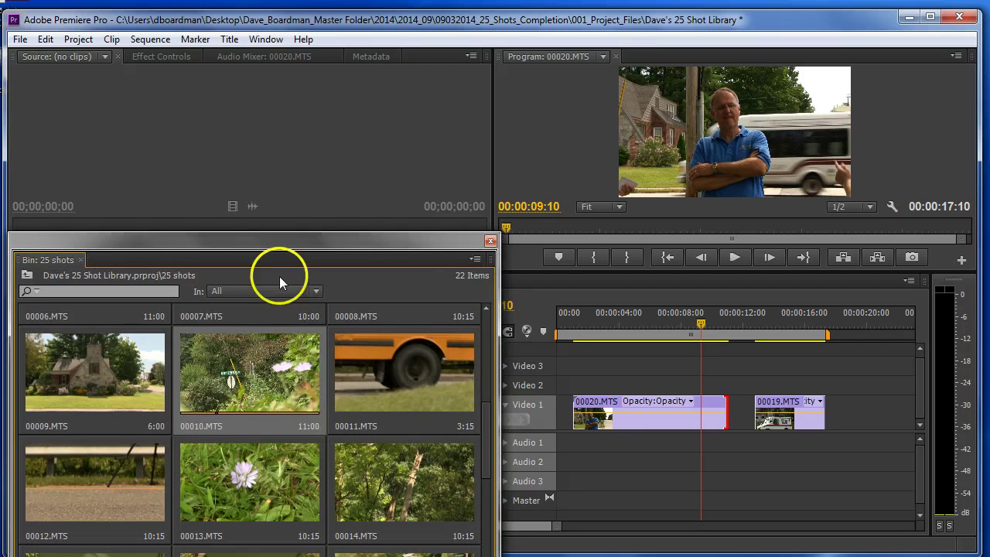
{"action": "double_click", "coordinate": [266, 366]}
{"action": "left_click_drag", "start_coordinate": [269, 241], "coordinate": [286, 441]}
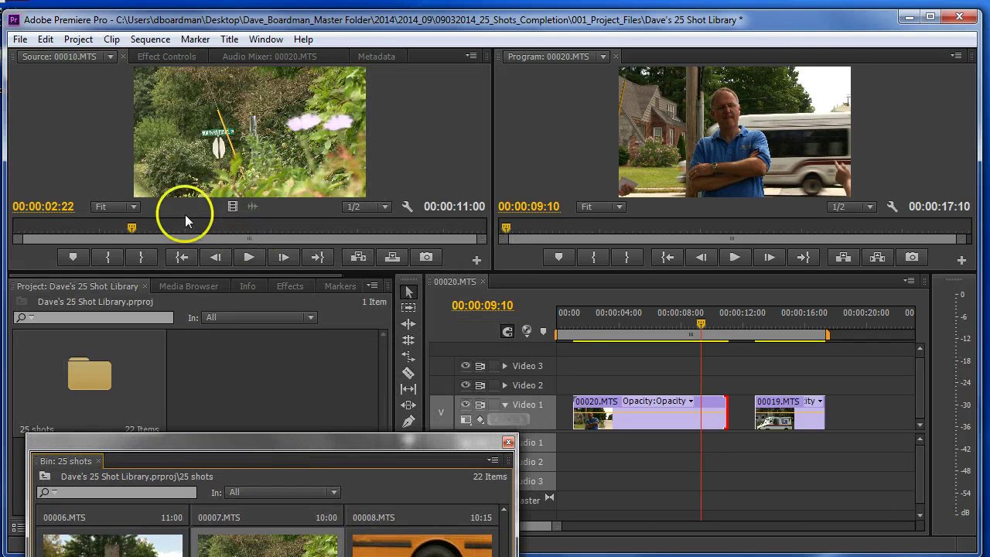
Step: Mark a 00:00:06:16 in-to-out range on 00010.MTS ending at 08:09
{"action": "mouse_move", "coordinate": [133, 227]}
{"action": "left_mouse_down"}
{"action": "mouse_move", "coordinate": [221, 212]}
{"action": "mouse_move", "coordinate": [319, 213]}
{"action": "mouse_move", "coordinate": [336, 224]}
{"action": "mouse_move", "coordinate": [31, 237]}
{"action": "mouse_move", "coordinate": [369, 220]}
{"action": "left_mouse_up"}
{"action": "left_click", "coordinate": [109, 258]}
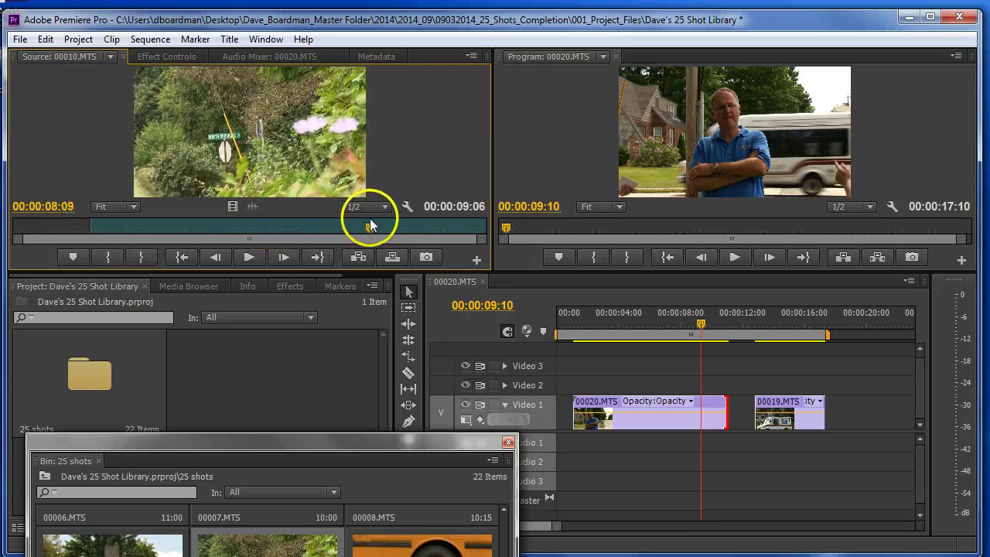
{"action": "left_click", "coordinate": [142, 256]}
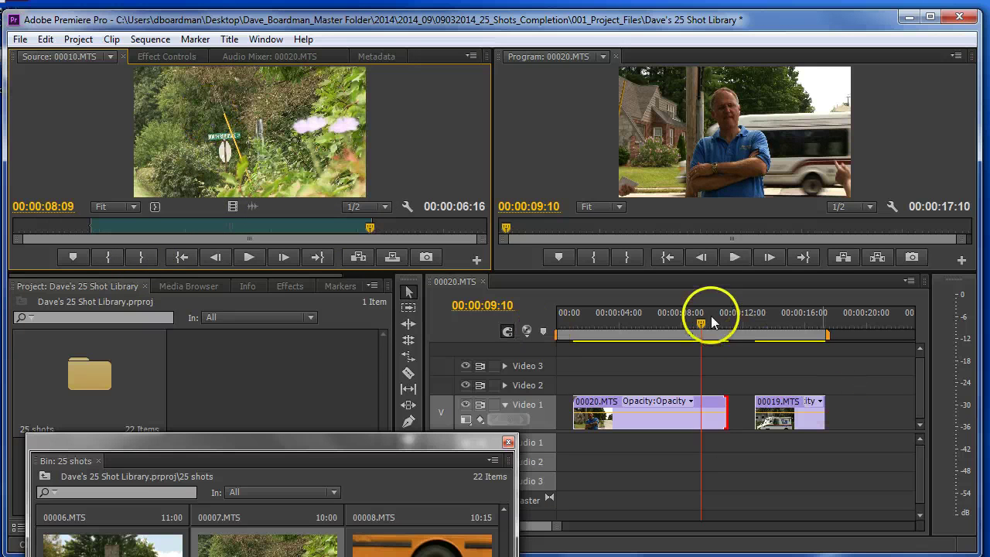
Step: Place the marked 00010.MTS range on Video 1 at 21:08, then delete it again
{"action": "left_click_drag", "start_coordinate": [697, 319], "coordinate": [846, 321]}
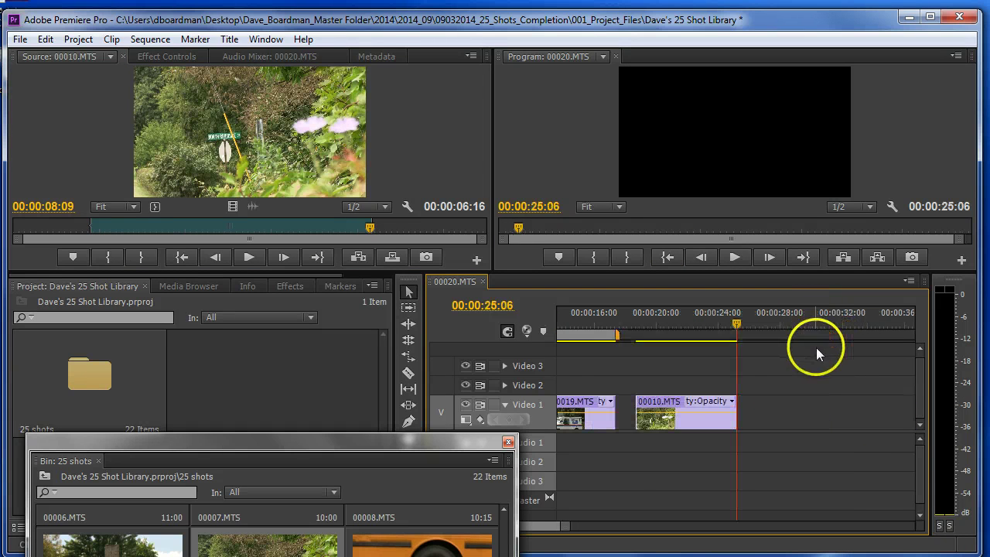
{"action": "left_click", "coordinate": [679, 413]}
{"action": "key", "text": "Delete"}
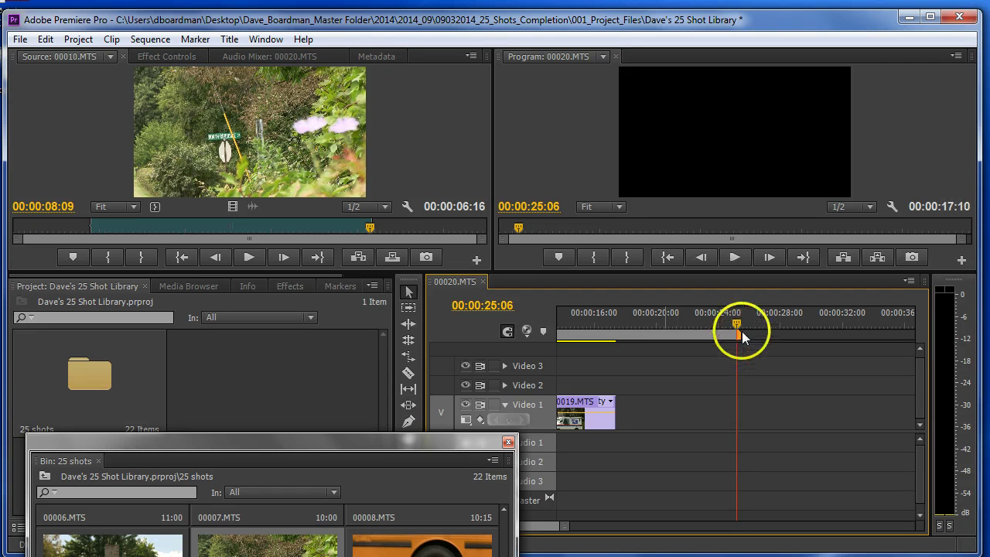
{"action": "left_click", "coordinate": [674, 330]}
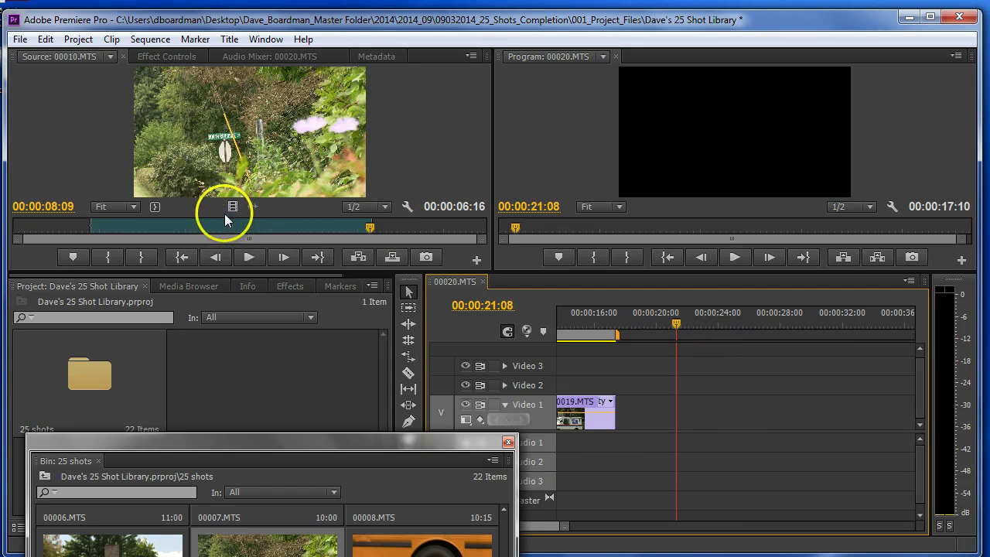
{"action": "left_click_drag", "start_coordinate": [242, 136], "coordinate": [686, 415]}
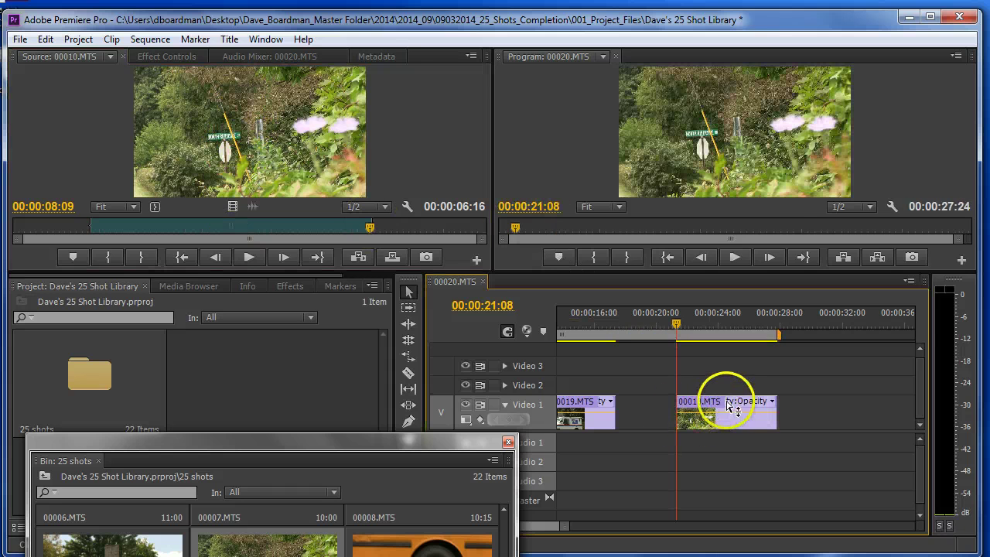
{"action": "left_click", "coordinate": [703, 412]}
{"action": "key", "text": "Delete"}
Step: Try the range as video-only on Video 1, undo it, and close the 25 shots bin
{"action": "left_click_drag", "start_coordinate": [231, 205], "coordinate": [647, 399]}
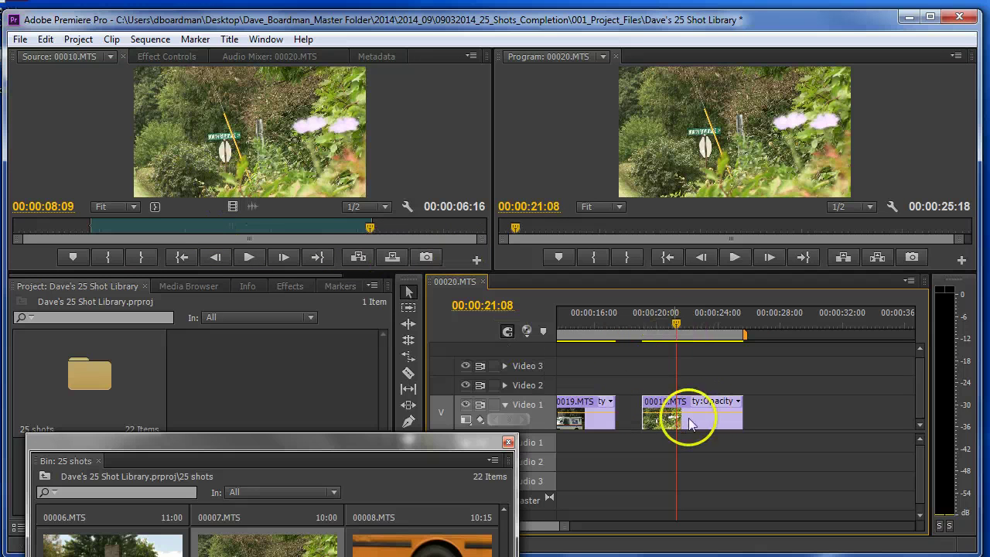
{"action": "key", "text": "ctrl+z"}
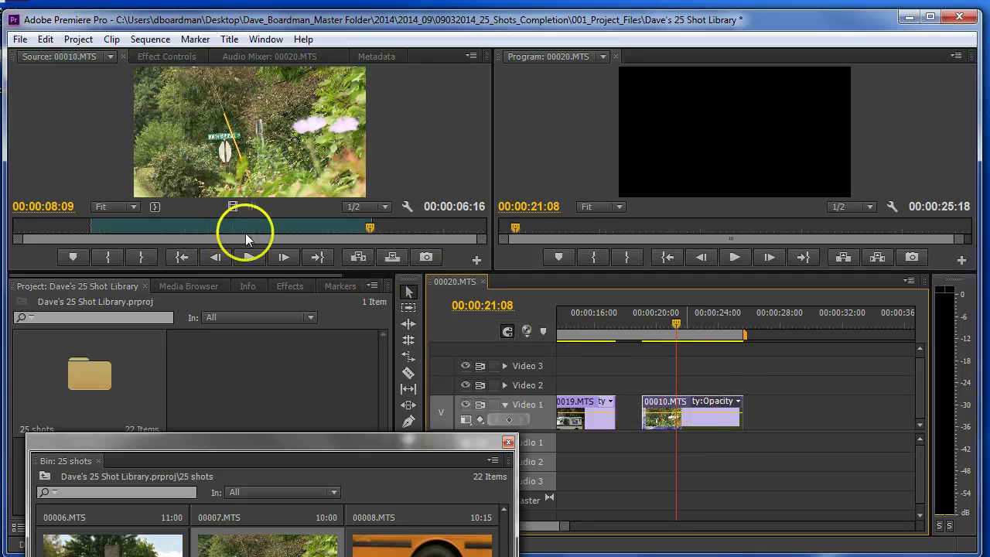
{"action": "left_click_drag", "start_coordinate": [251, 205], "coordinate": [537, 308]}
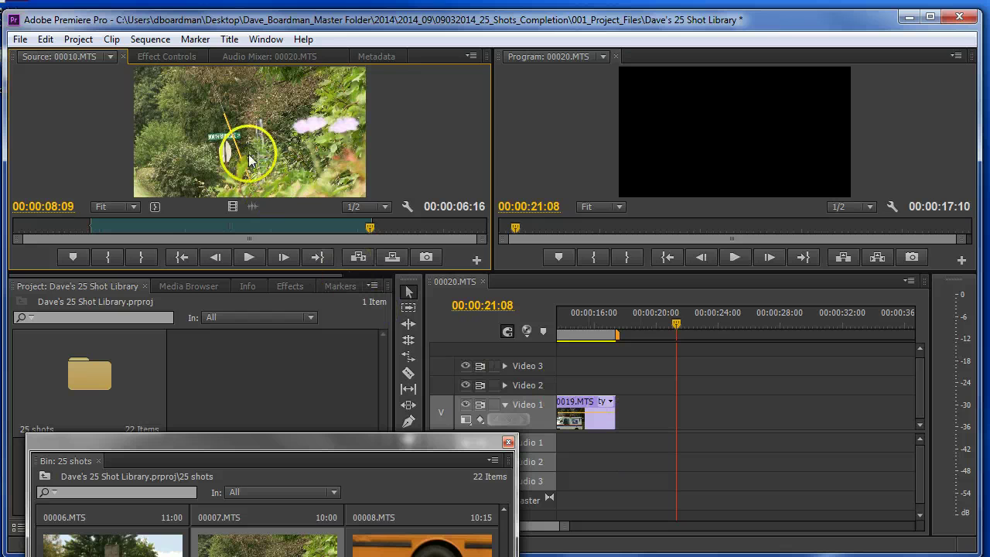
{"action": "left_click", "coordinate": [508, 444]}
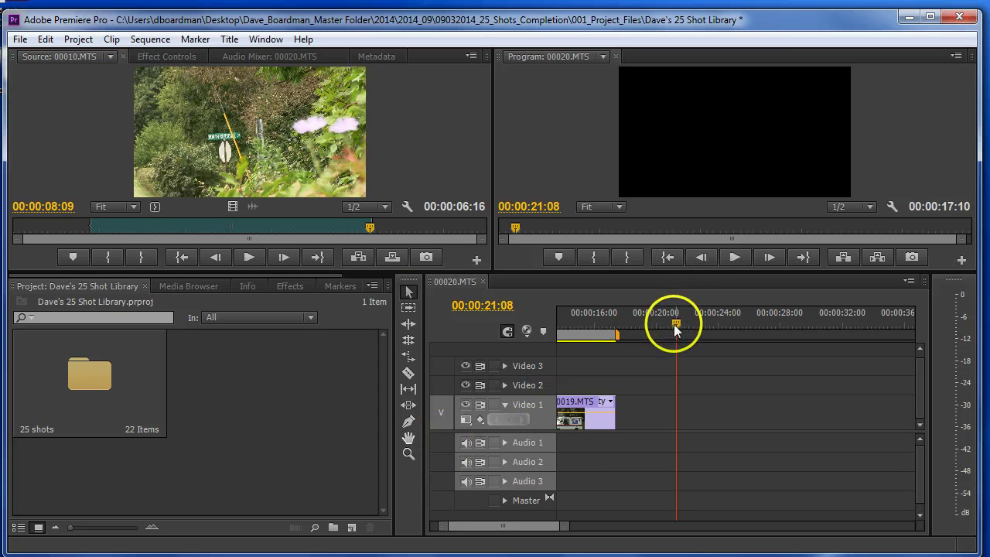
Step: Reopen the 25 shots bin from the Project panel and move its floating window lower
{"action": "left_click_drag", "start_coordinate": [621, 332], "coordinate": [579, 335]}
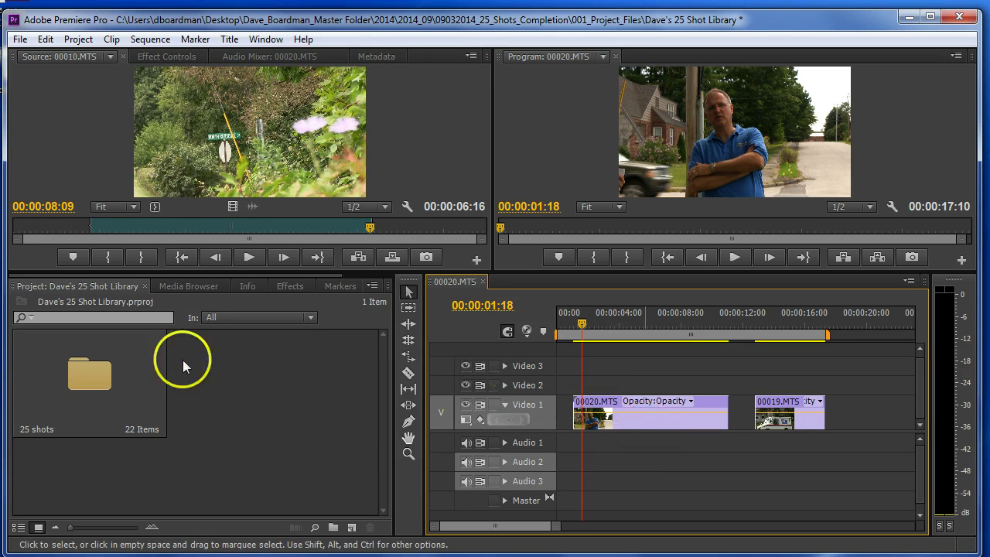
{"action": "double_click", "coordinate": [97, 374]}
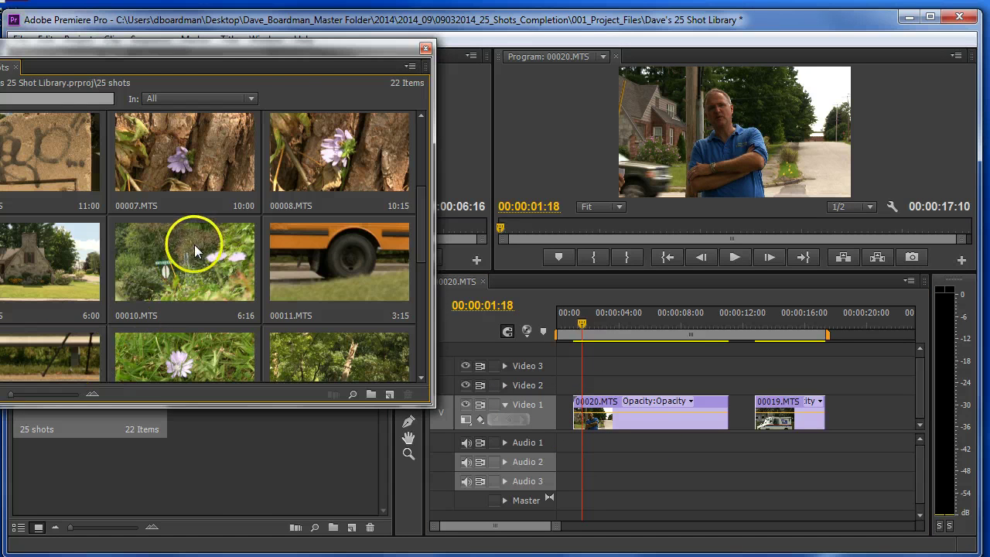
{"action": "left_click_drag", "start_coordinate": [295, 48], "coordinate": [213, 272]}
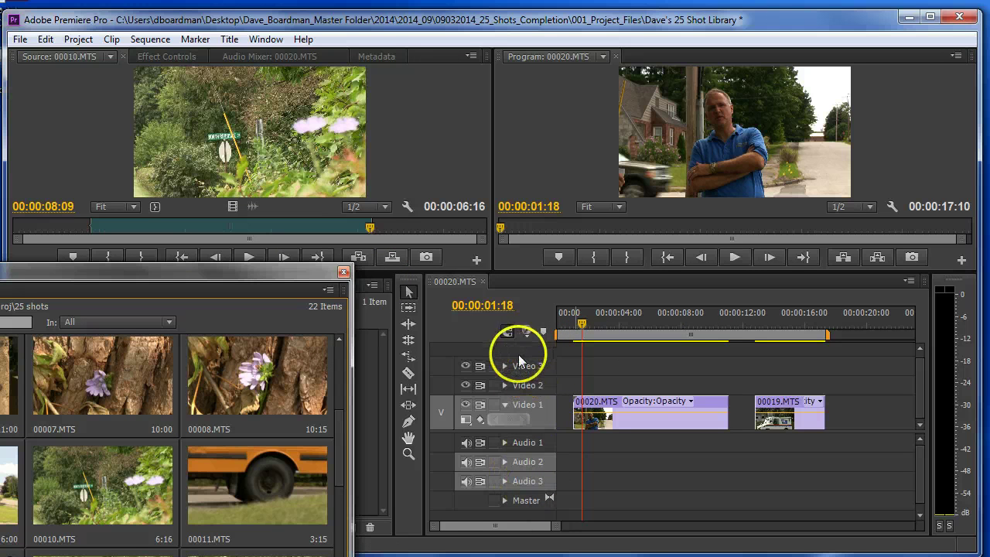
Step: Place 00011.MTS on Video 2 above 00020.MTS and play back from about 02:13
{"action": "left_click_drag", "start_coordinate": [270, 499], "coordinate": [600, 379]}
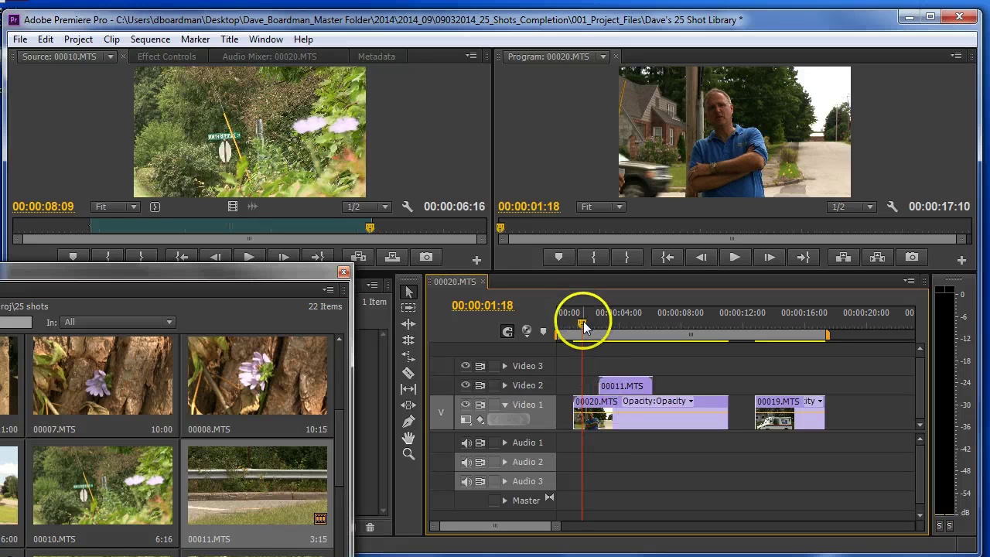
{"action": "left_click_drag", "start_coordinate": [581, 325], "coordinate": [596, 321]}
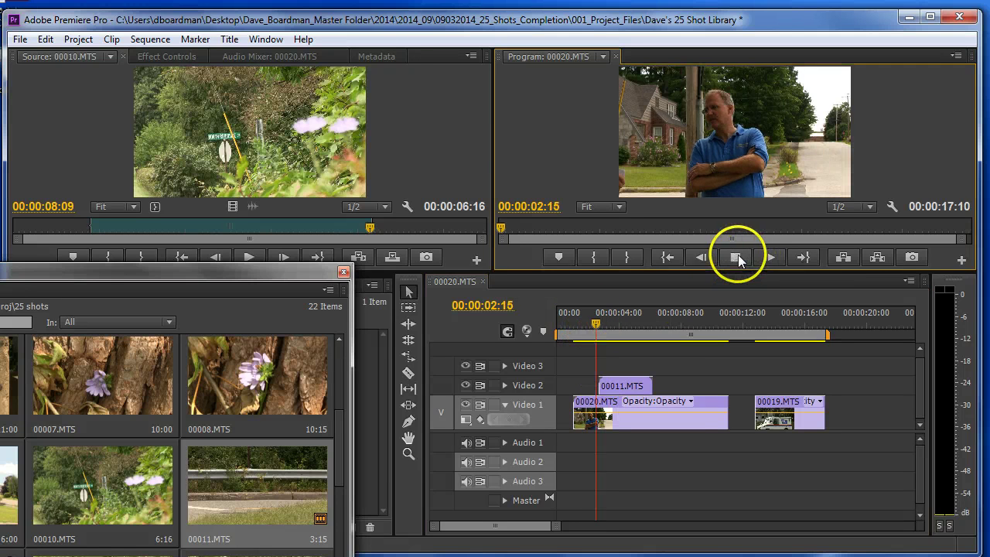
{"action": "left_click", "coordinate": [735, 257]}
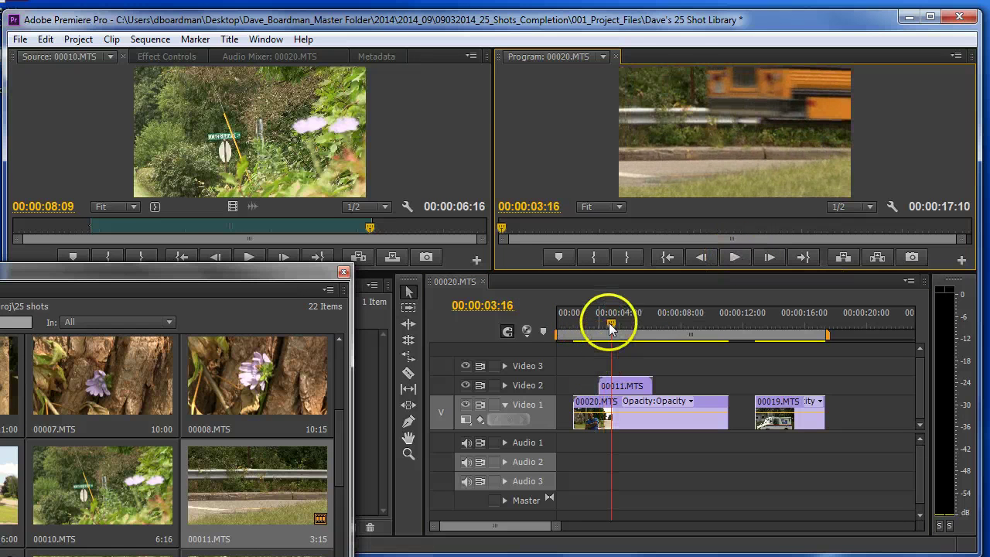
{"action": "left_click_drag", "start_coordinate": [611, 323], "coordinate": [594, 324]}
{"action": "left_click", "coordinate": [735, 256]}
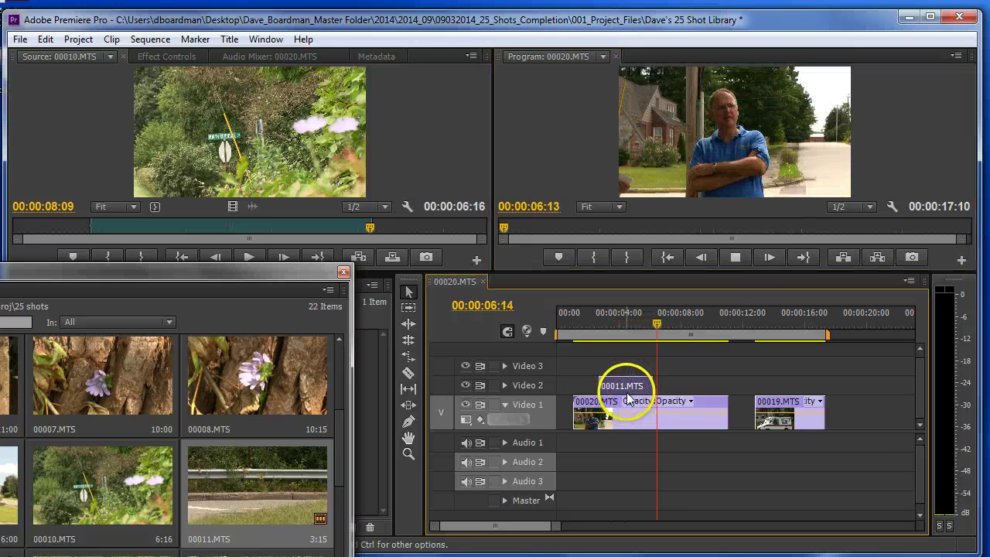
{"action": "left_click", "coordinate": [736, 256]}
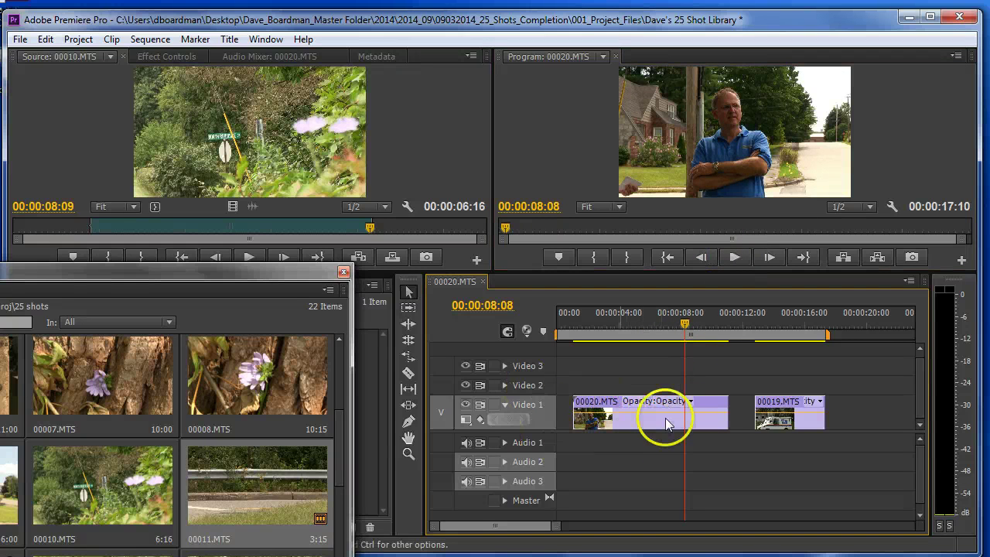
Step: Razor-cut 00020.MTS and reorder Video 1 as 00020, 00019, then the second 00020 piece
{"action": "left_click", "coordinate": [410, 375]}
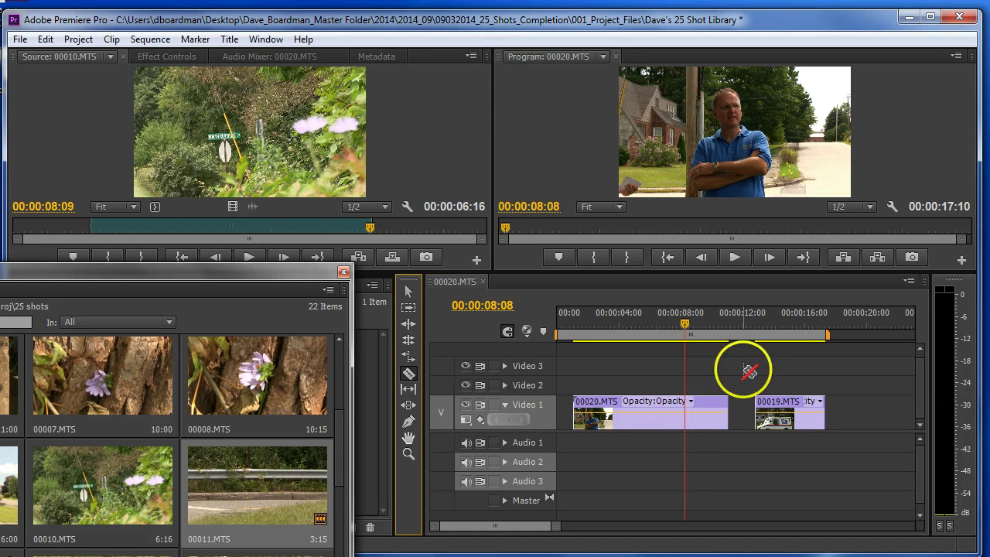
{"action": "left_click", "coordinate": [652, 404]}
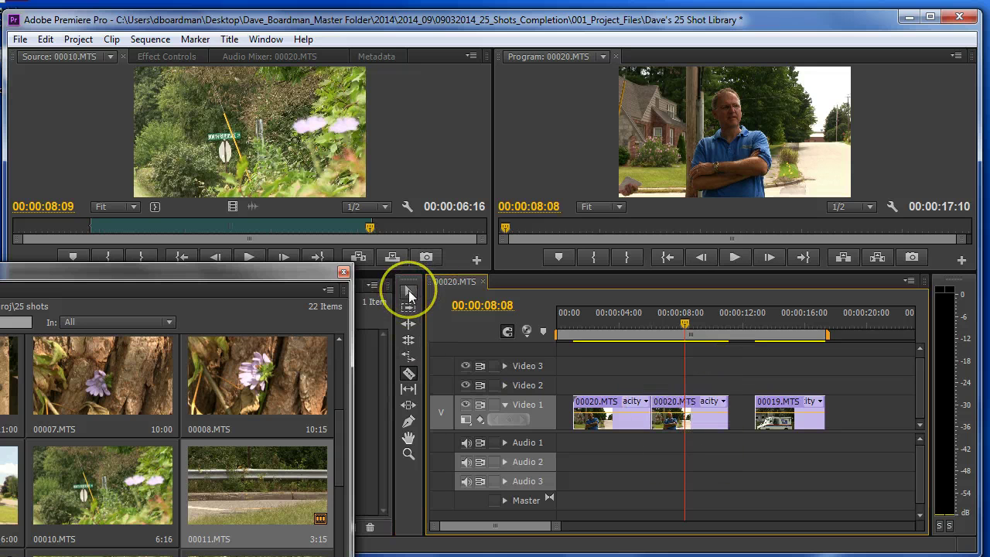
{"action": "left_click", "coordinate": [409, 292]}
{"action": "left_click_drag", "start_coordinate": [668, 405], "coordinate": [858, 410]}
{"action": "left_click_drag", "start_coordinate": [778, 405], "coordinate": [775, 403]}
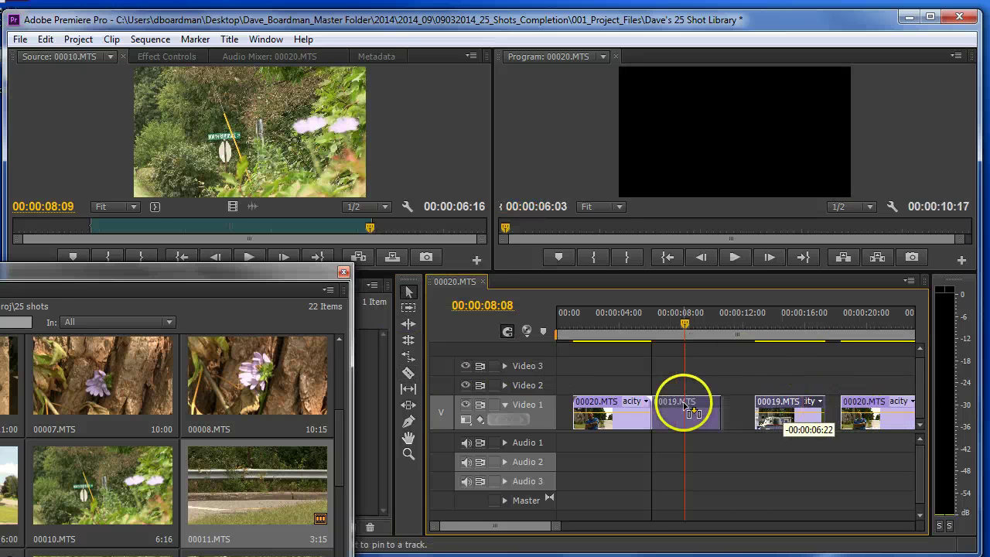
{"action": "left_click_drag", "start_coordinate": [684, 410], "coordinate": [694, 410]}
{"action": "left_click_drag", "start_coordinate": [869, 408], "coordinate": [783, 406]}
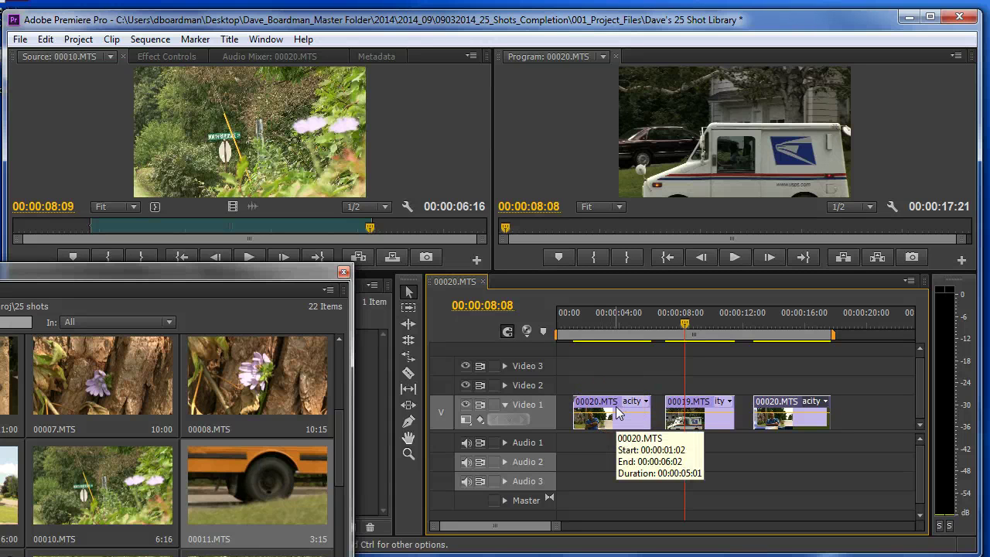
Step: Select the first 00020.MTS clip, confirm the bin shows it used 2 times, and raise the bin
{"action": "left_click", "coordinate": [635, 410]}
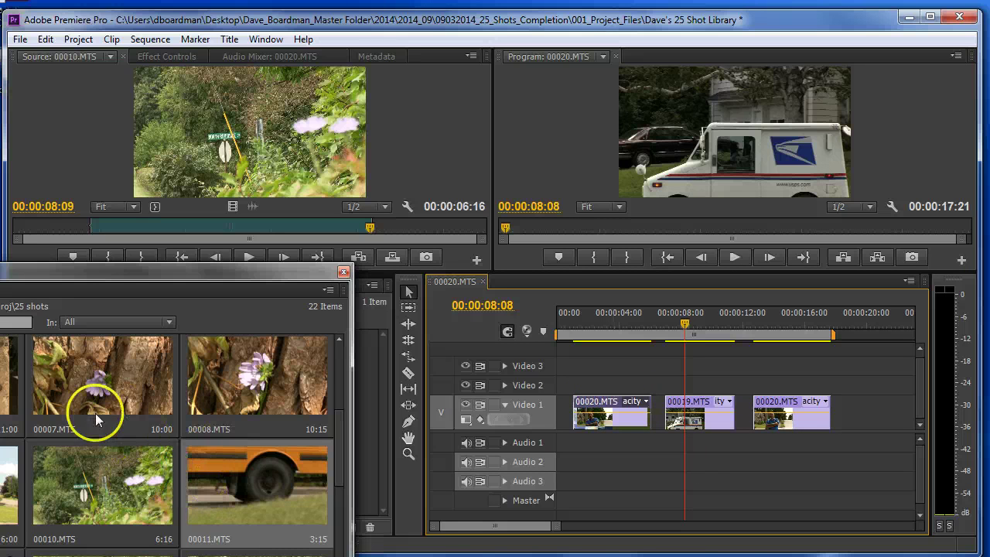
{"action": "left_click_drag", "start_coordinate": [337, 415], "coordinate": [342, 530]}
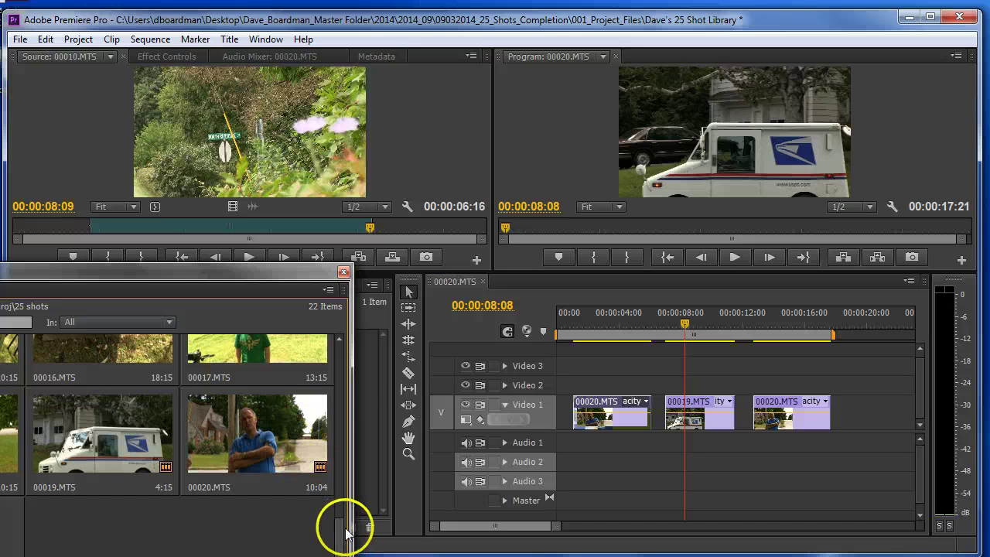
{"action": "mouse_move", "coordinate": [322, 474]}
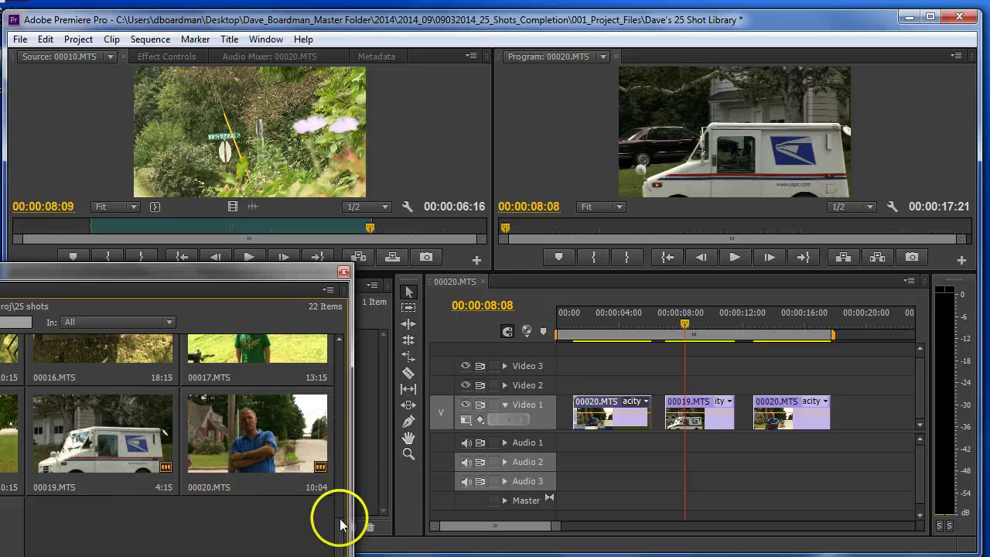
{"action": "scroll", "coordinate": [338, 504], "scroll_direction": "up", "scroll_amount": 2}
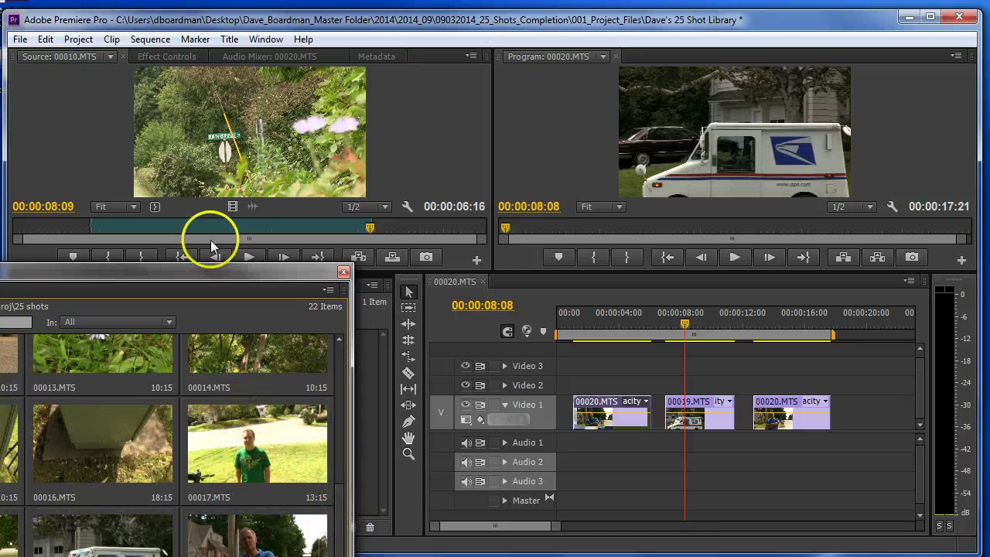
{"action": "left_click_drag", "start_coordinate": [208, 276], "coordinate": [323, 153]}
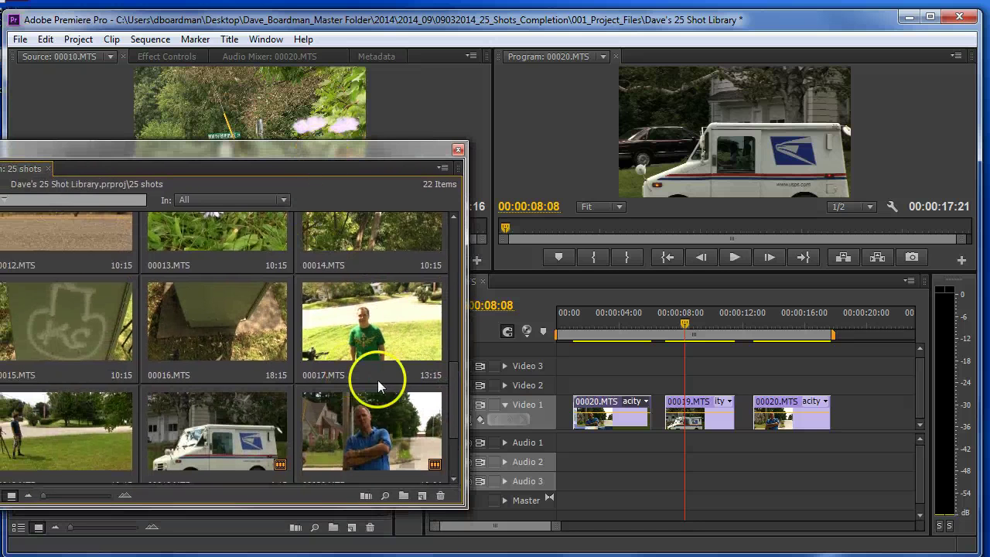
Step: Close the 00020.MTS sequence and reopen it from the 25 shots bin, shifting the bin window left
{"action": "left_click_drag", "start_coordinate": [450, 376], "coordinate": [453, 408]}
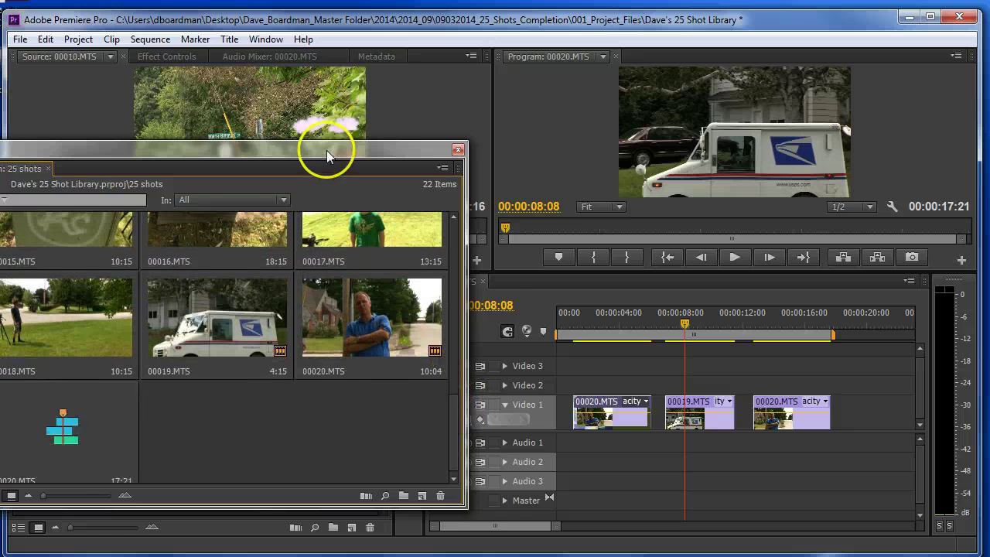
{"action": "left_click_drag", "start_coordinate": [327, 150], "coordinate": [376, 104]}
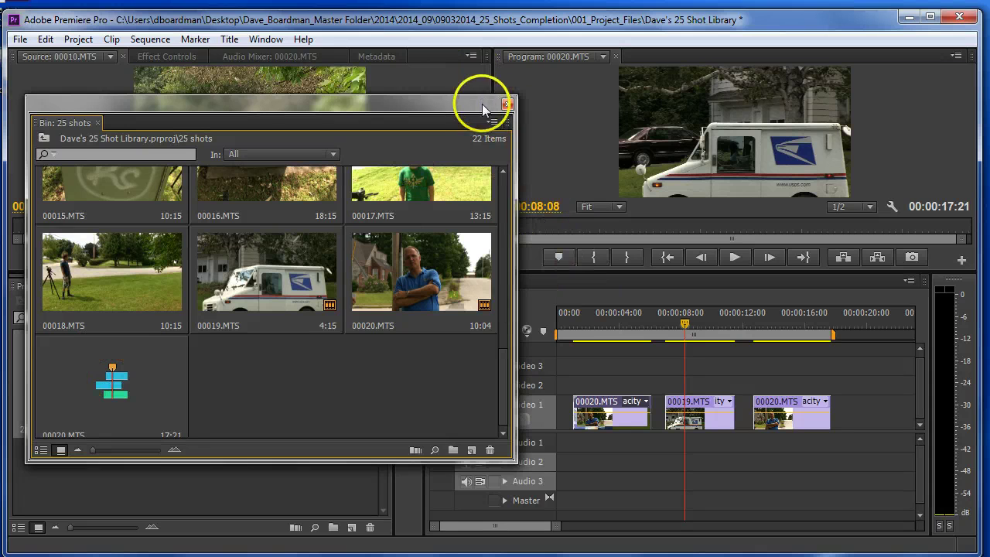
{"action": "left_click_drag", "start_coordinate": [484, 105], "coordinate": [379, 117]}
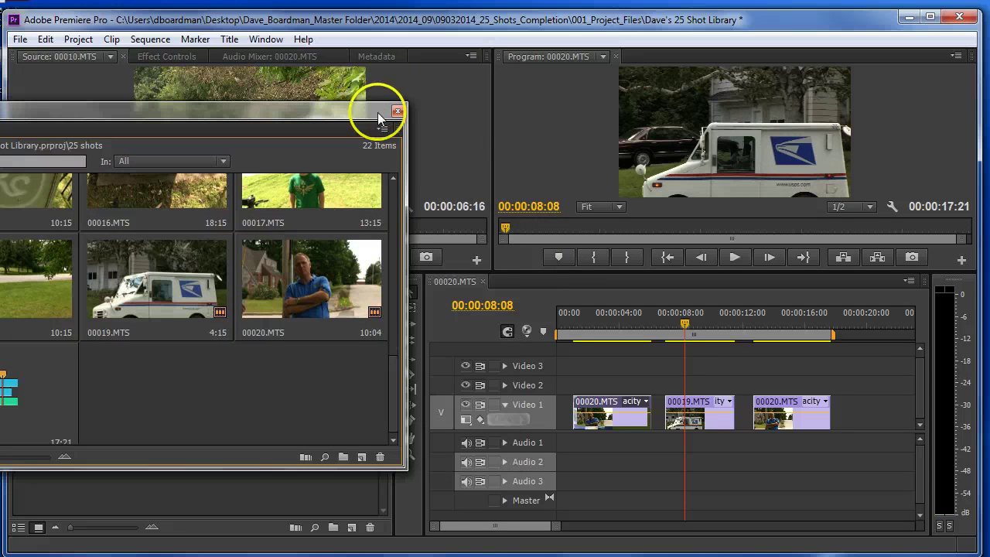
{"action": "left_click", "coordinate": [483, 281]}
{"action": "left_click_drag", "start_coordinate": [298, 115], "coordinate": [390, 68]}
{"action": "double_click", "coordinate": [107, 348]}
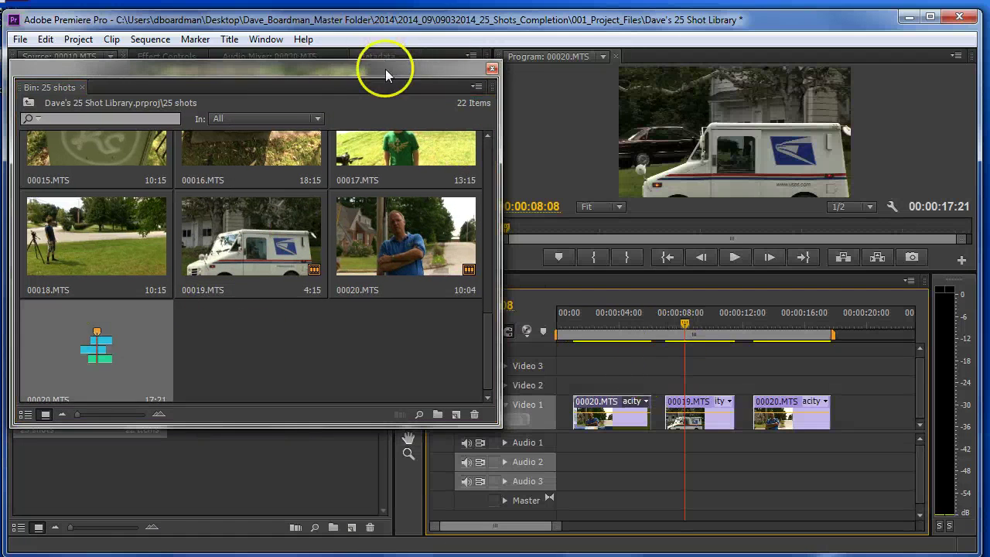
{"action": "left_click_drag", "start_coordinate": [385, 72], "coordinate": [275, 84]}
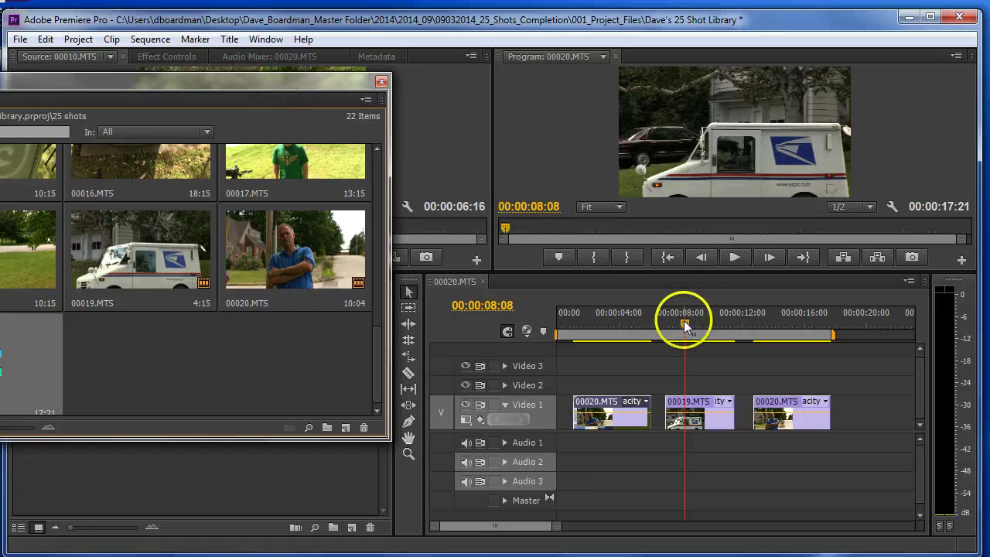
Step: Save the project and move the floating bin to the bottom of the screen
{"action": "left_click", "coordinate": [20, 40]}
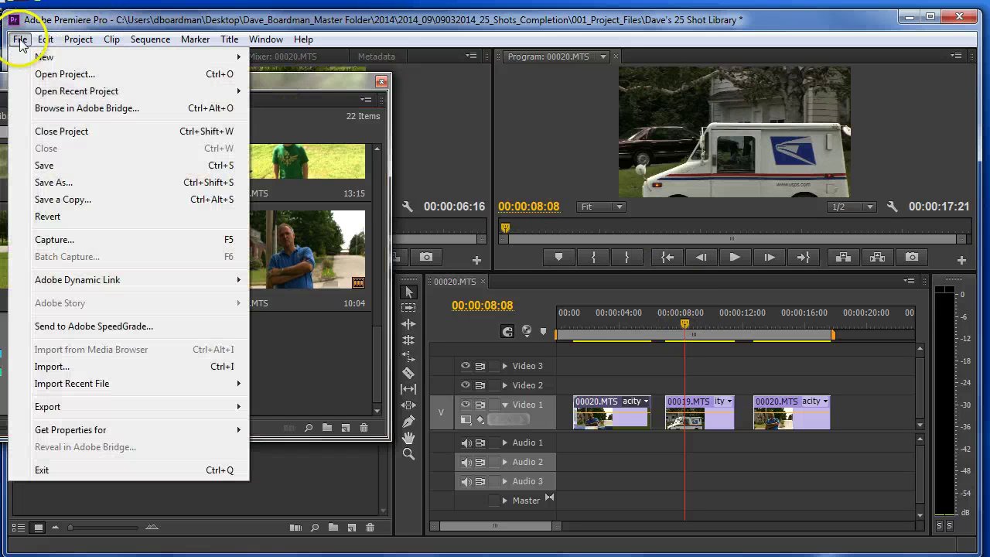
{"action": "left_click", "coordinate": [65, 164]}
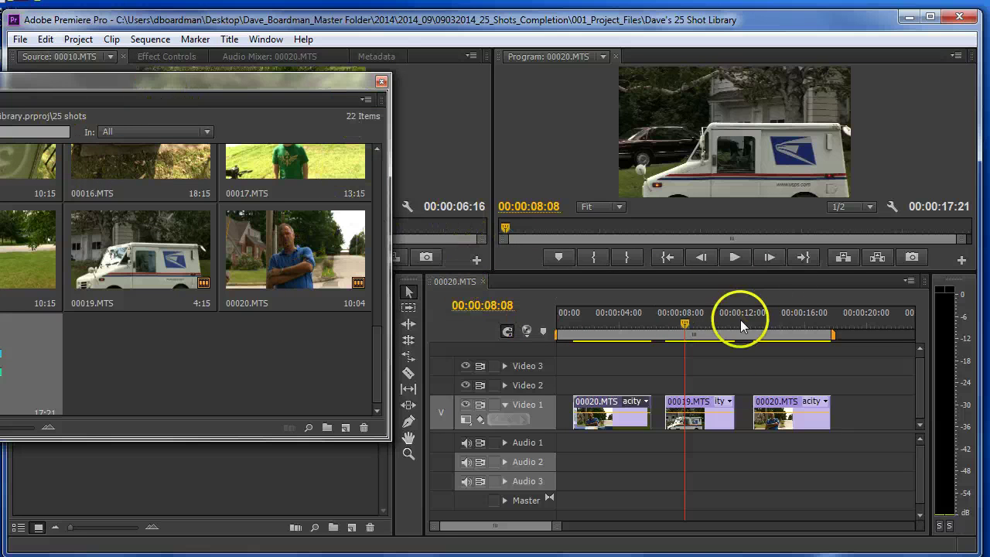
{"action": "left_click_drag", "start_coordinate": [332, 83], "coordinate": [327, 534]}
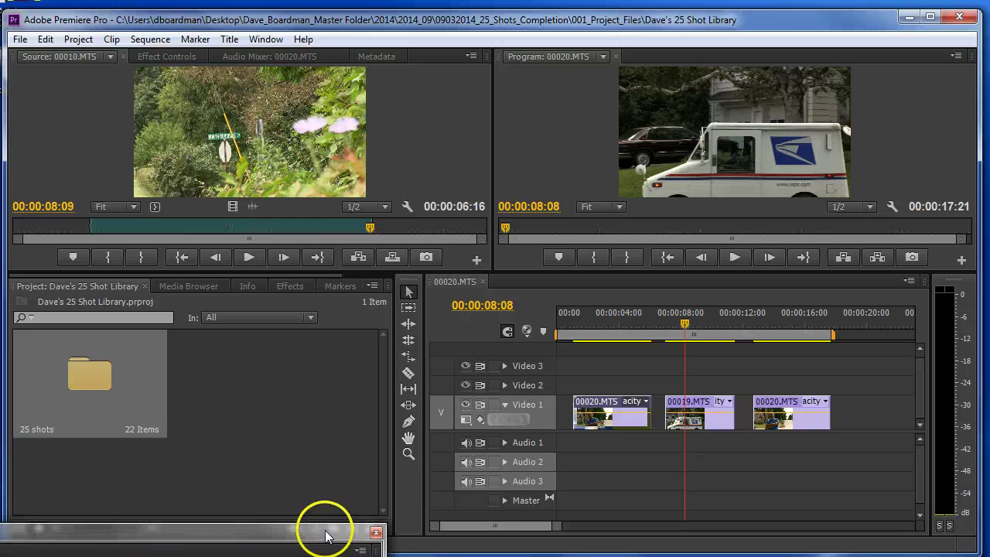
Step: With the Selection tool, select the first 00020.MTS clip and then deselect it
{"action": "left_click", "coordinate": [410, 293]}
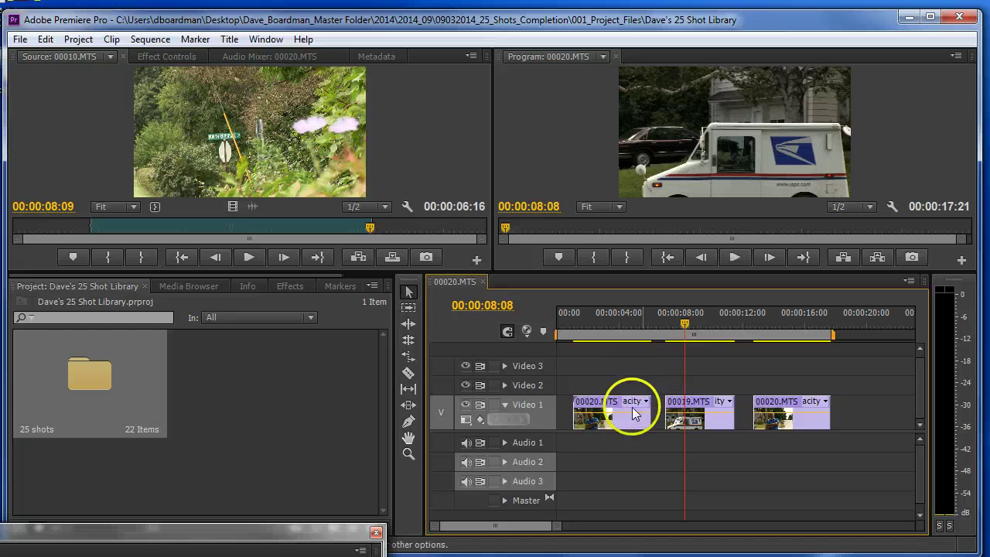
{"action": "left_click", "coordinate": [628, 430]}
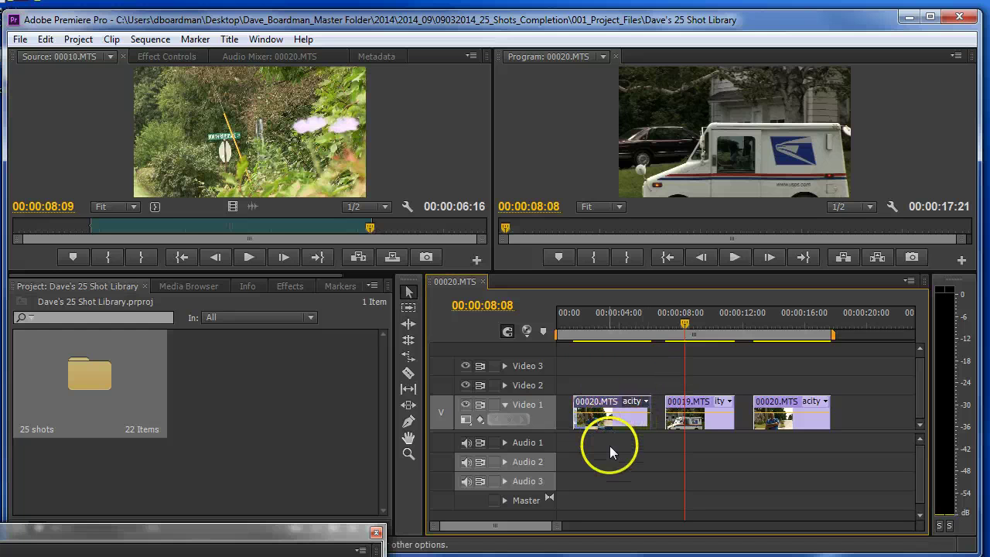
{"action": "left_click", "coordinate": [612, 440]}
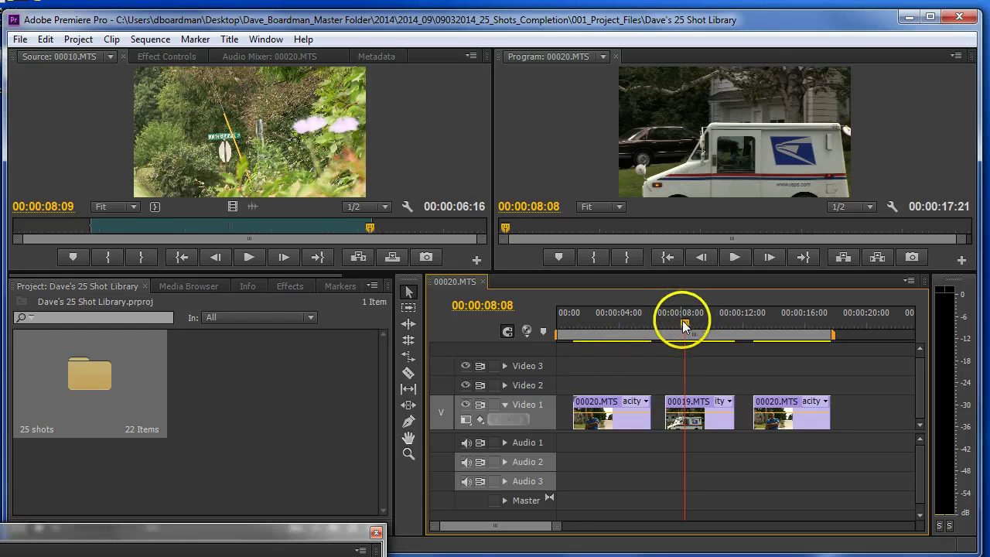
Step: Scrub the playhead around the 8-second cut and back, stopping at 00:00:10:04
{"action": "left_click_drag", "start_coordinate": [684, 325], "coordinate": [715, 317]}
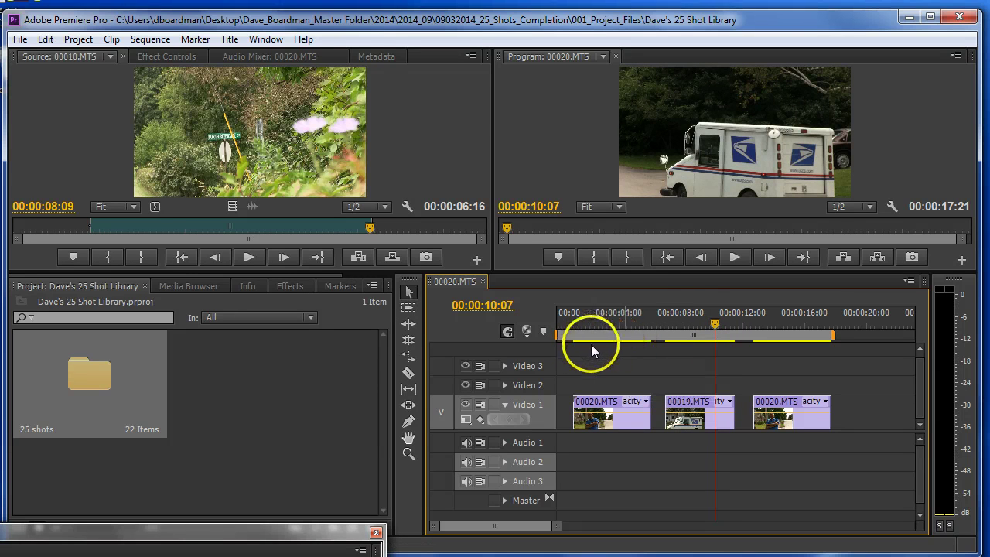
{"action": "mouse_move", "coordinate": [715, 321]}
{"action": "left_mouse_down"}
{"action": "mouse_move", "coordinate": [673, 334]}
{"action": "mouse_move", "coordinate": [716, 334]}
{"action": "left_mouse_up"}
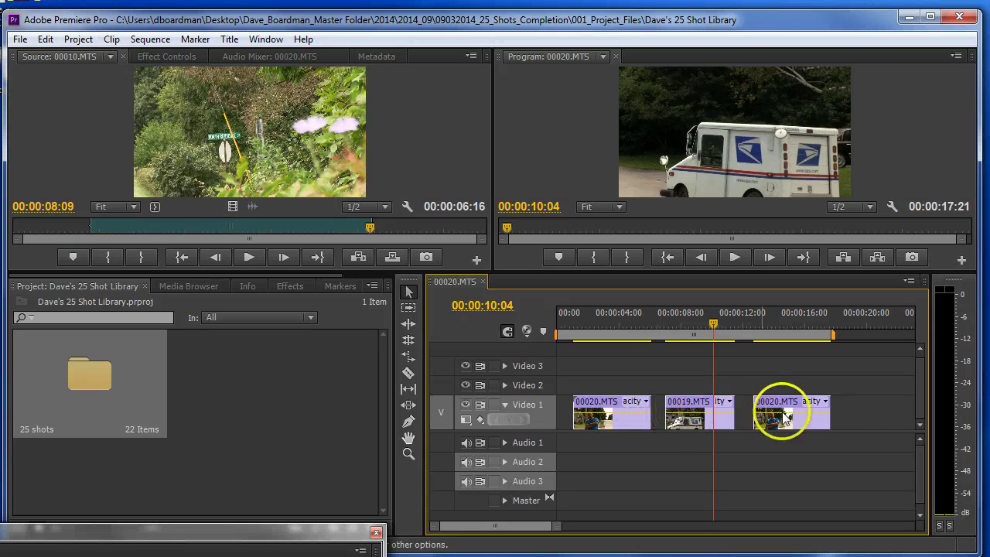
Step: Toggle snapping and shift the 00019.MTS clip about 9 frames earlier on Video 1
{"action": "mouse_move", "coordinate": [705, 405]}
{"action": "left_mouse_down"}
{"action": "mouse_move", "coordinate": [687, 404]}
{"action": "mouse_move", "coordinate": [703, 404]}
{"action": "left_mouse_up"}
{"action": "left_click", "coordinate": [507, 333]}
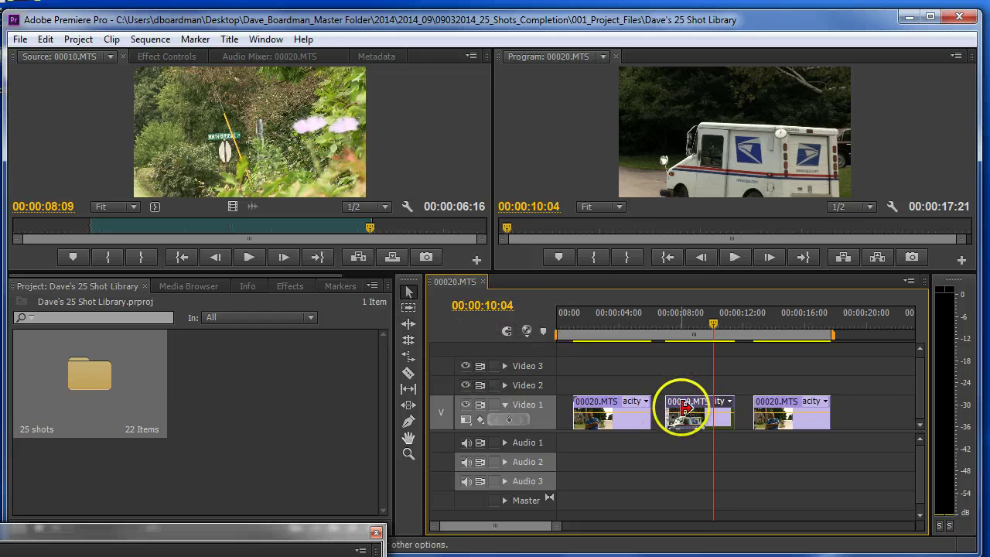
{"action": "mouse_move", "coordinate": [684, 408]}
{"action": "left_mouse_down"}
{"action": "mouse_move", "coordinate": [704, 400]}
{"action": "mouse_move", "coordinate": [678, 409]}
{"action": "left_mouse_up"}
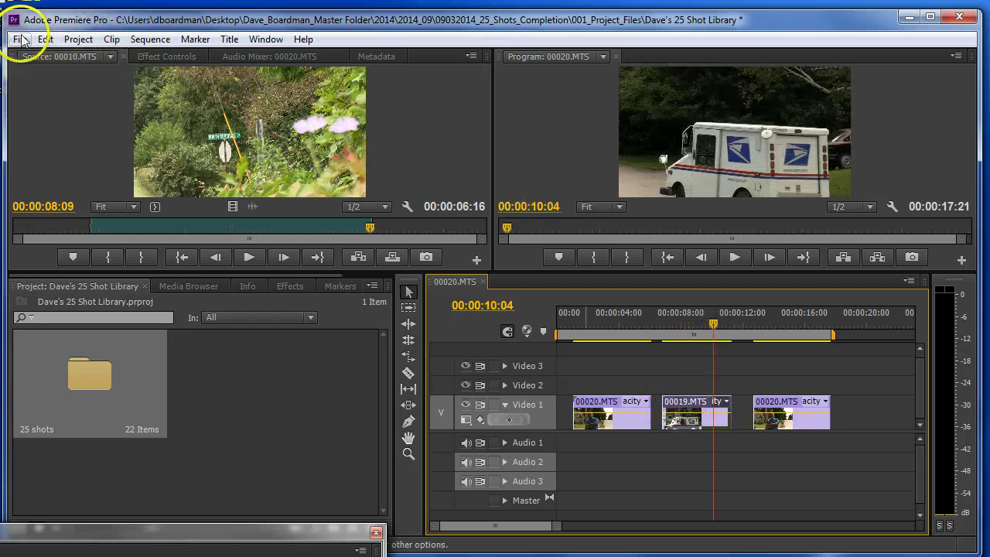
Step: Render Entire Work Area, then stop playback and scrub through the first clip to check it
{"action": "left_click", "coordinate": [136, 40]}
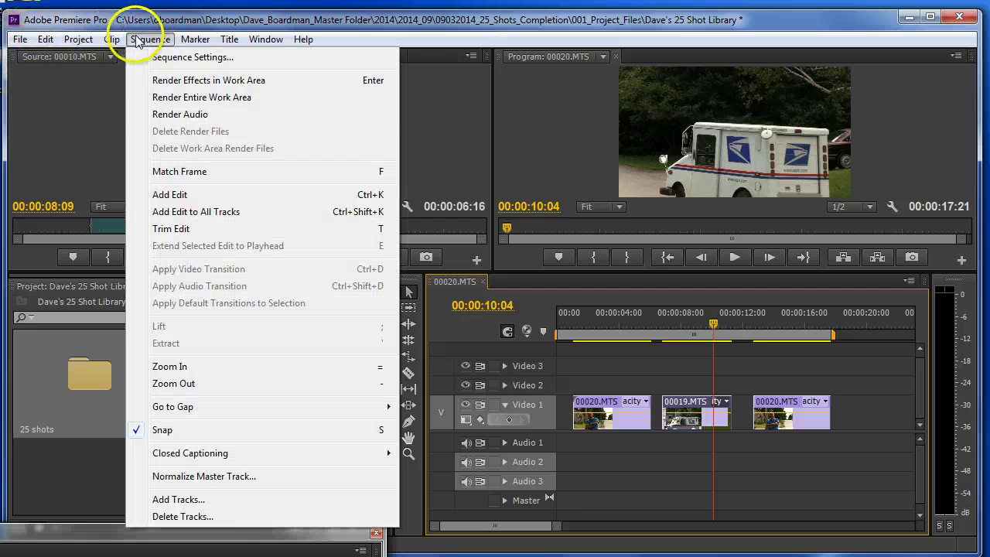
{"action": "left_click", "coordinate": [199, 97]}
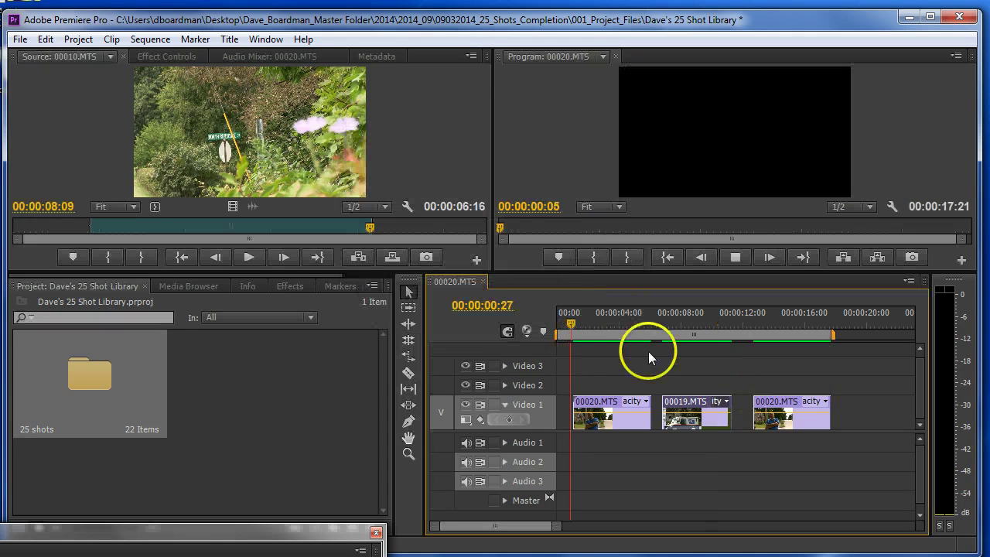
{"action": "left_click", "coordinate": [734, 256]}
{"action": "left_click_drag", "start_coordinate": [601, 318], "coordinate": [567, 336]}
Step: Save the project and fit the work area to the first clip, 00:00:01:02–00:00:06:03
{"action": "left_click", "coordinate": [19, 40]}
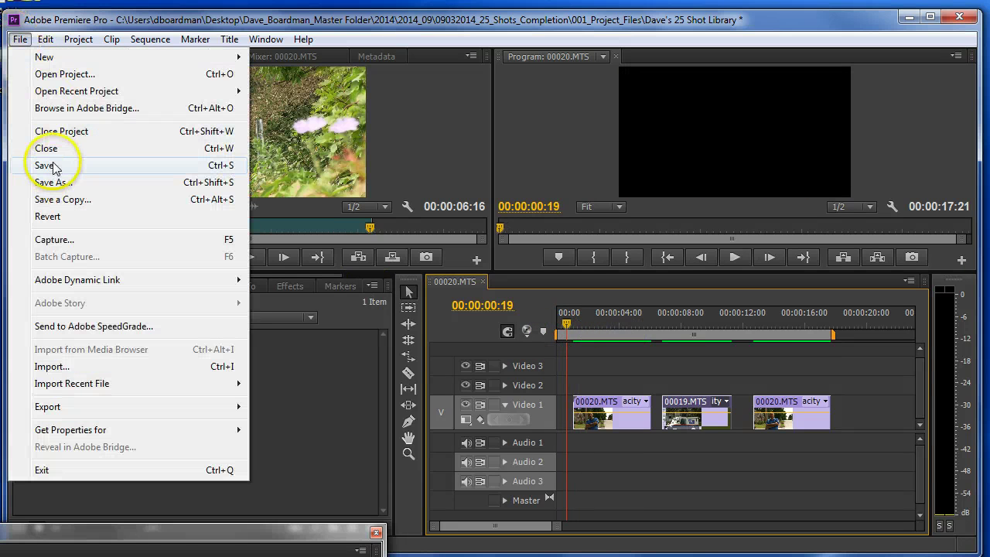
{"action": "left_click", "coordinate": [52, 166]}
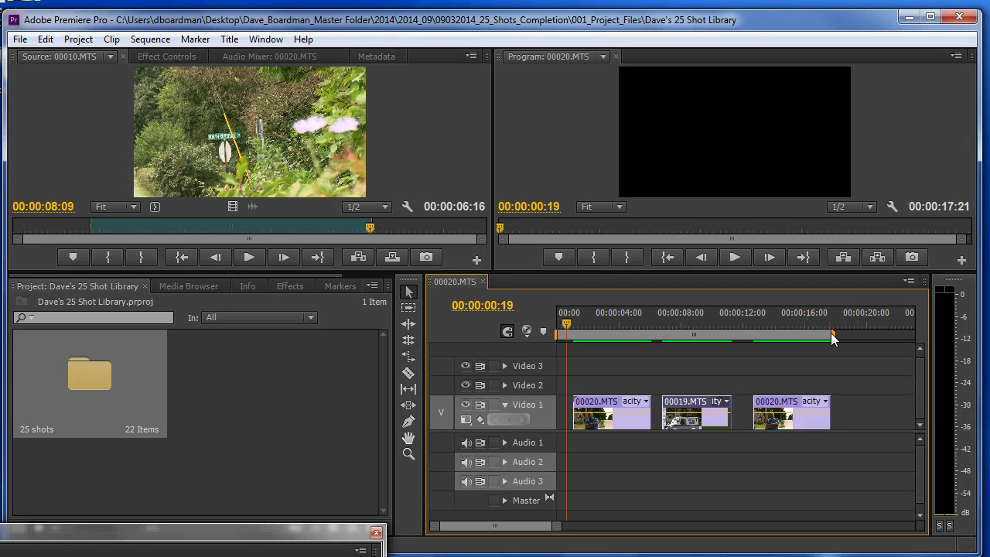
{"action": "left_click_drag", "start_coordinate": [832, 334], "coordinate": [648, 333]}
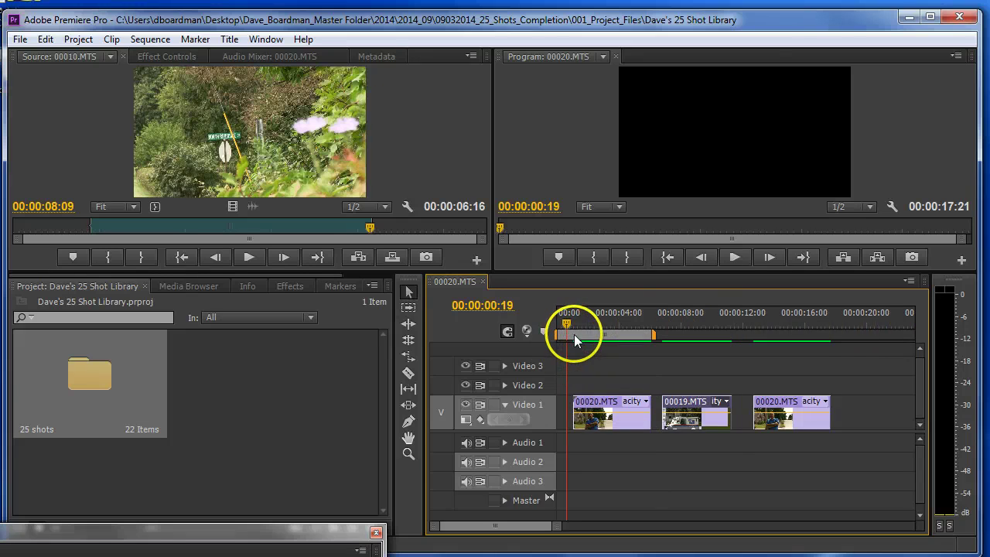
{"action": "left_click_drag", "start_coordinate": [556, 334], "coordinate": [576, 340]}
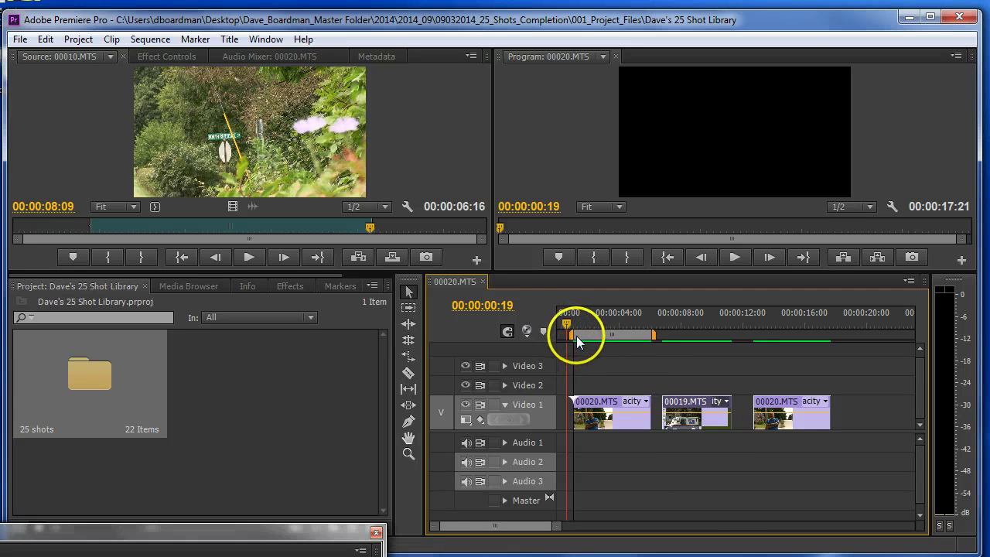
{"action": "left_click", "coordinate": [572, 404]}
{"action": "left_click_drag", "start_coordinate": [567, 329], "coordinate": [572, 343]}
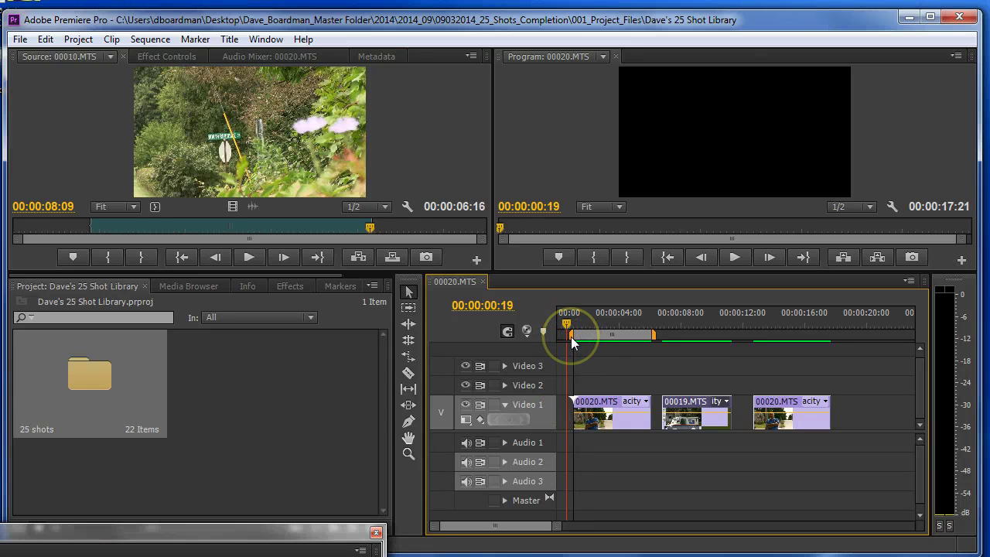
{"action": "left_click", "coordinate": [572, 343]}
{"action": "mouse_move", "coordinate": [572, 338]}
{"action": "left_mouse_down"}
{"action": "mouse_move", "coordinate": [567, 411]}
{"action": "mouse_move", "coordinate": [573, 341]}
{"action": "left_mouse_up"}
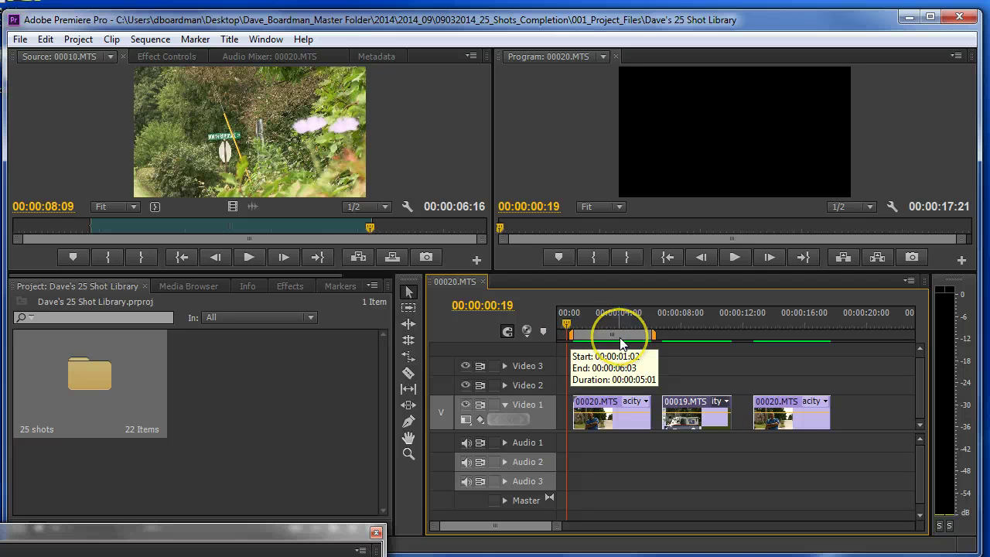
Step: Export media with Match Sequence Settings (1920x1080, 29.97 fps AVI) and bring up the output Save As dialog
{"action": "left_click", "coordinate": [19, 39]}
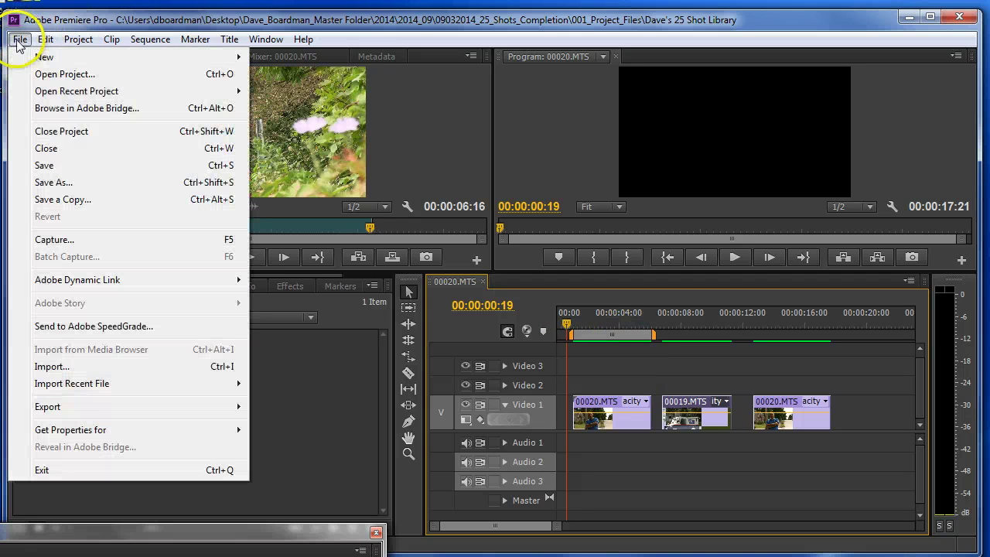
{"action": "mouse_move", "coordinate": [88, 407]}
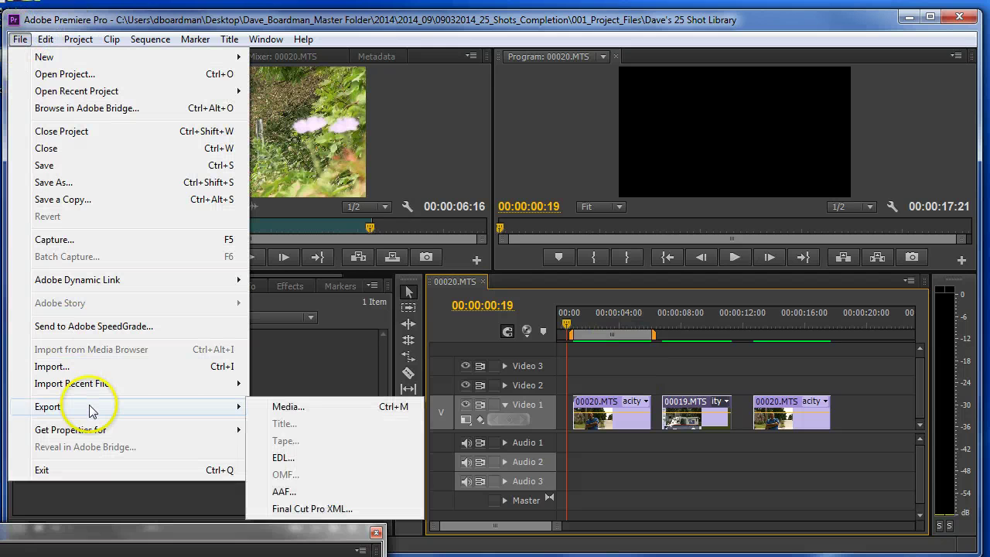
{"action": "left_click", "coordinate": [296, 408]}
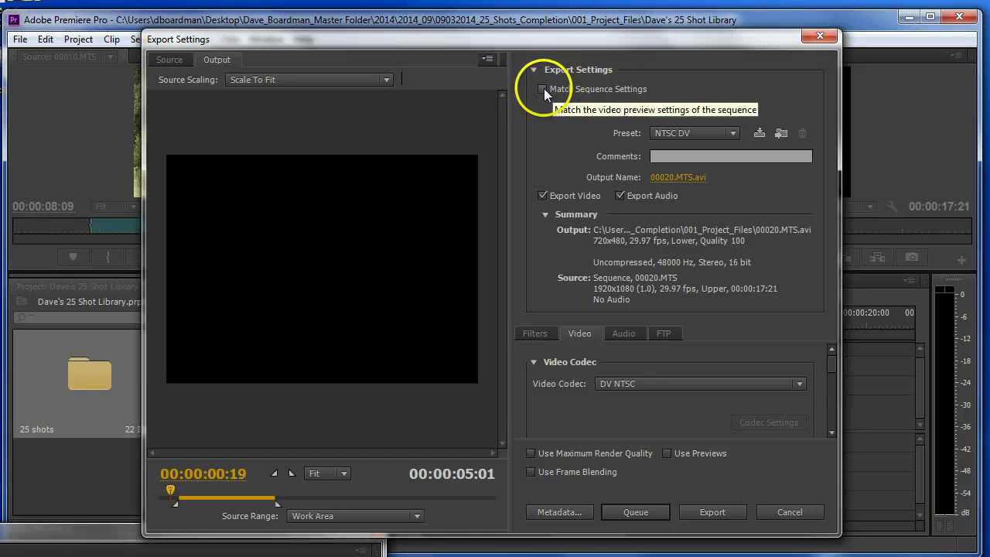
{"action": "left_click", "coordinate": [543, 89]}
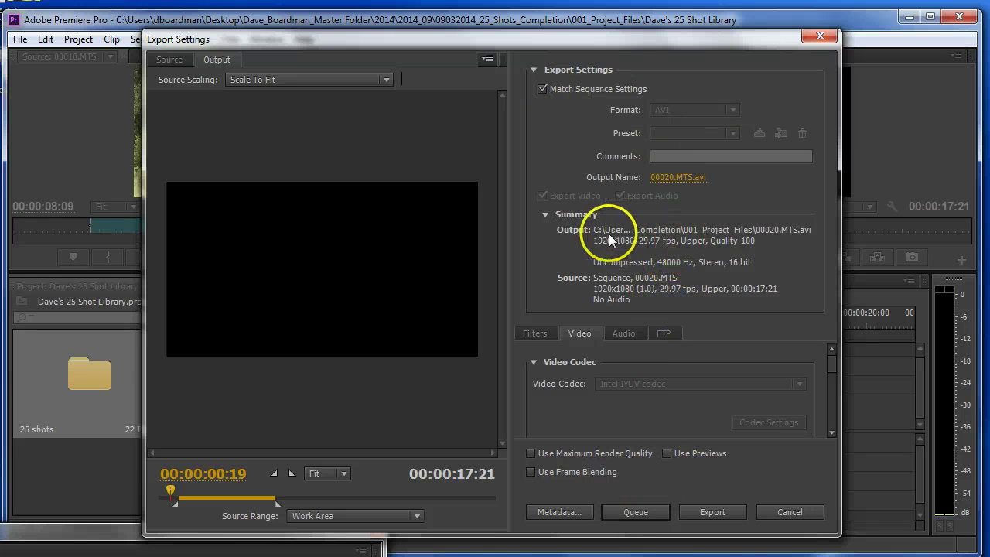
{"action": "left_click", "coordinate": [677, 180]}
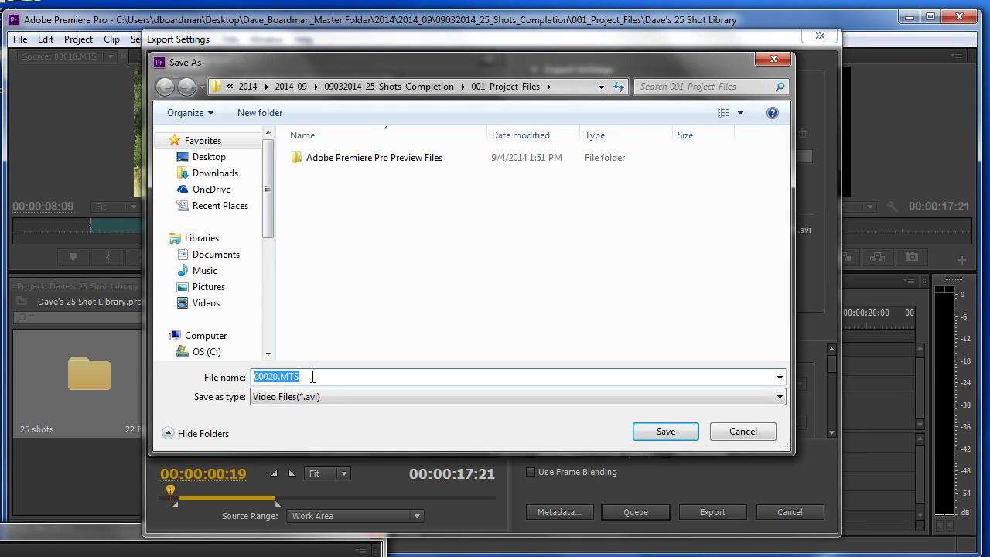
Step: Move the Save As dialog lower and set the file name to medium1
{"action": "left_click", "coordinate": [380, 221]}
{"action": "left_click_drag", "start_coordinate": [389, 59], "coordinate": [371, 90]}
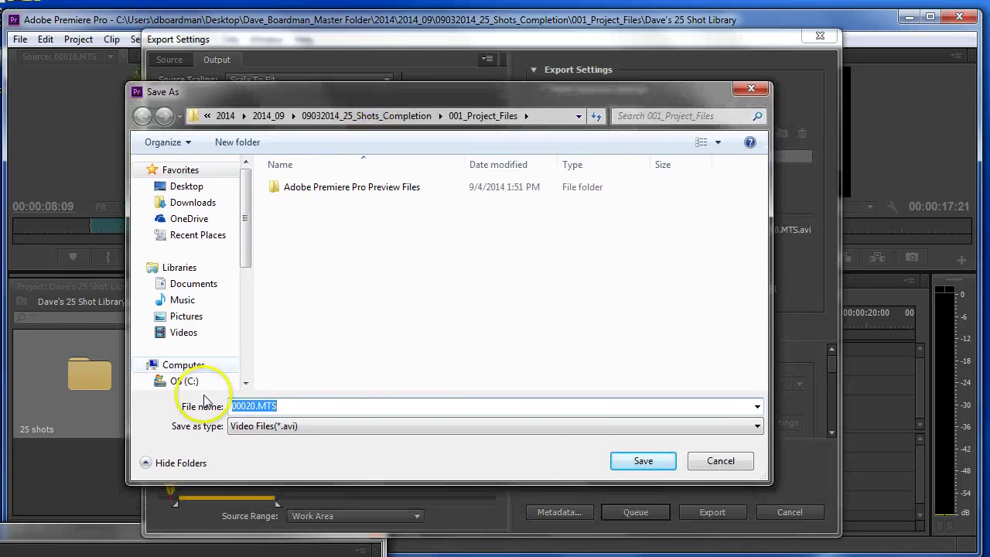
{"action": "type", "text": "wi"}
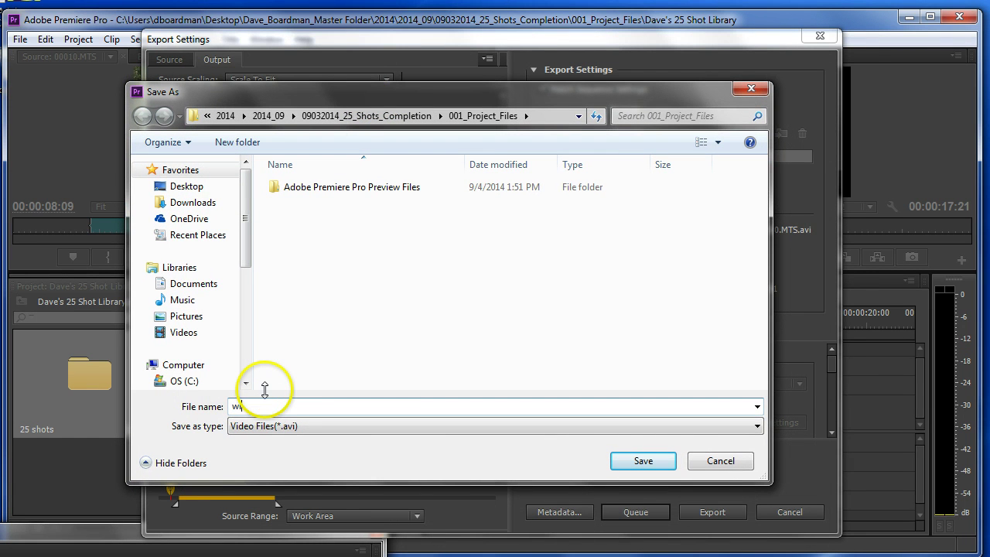
{"action": "key", "text": "BackSpace"}
{"action": "key", "text": "BackSpace"}
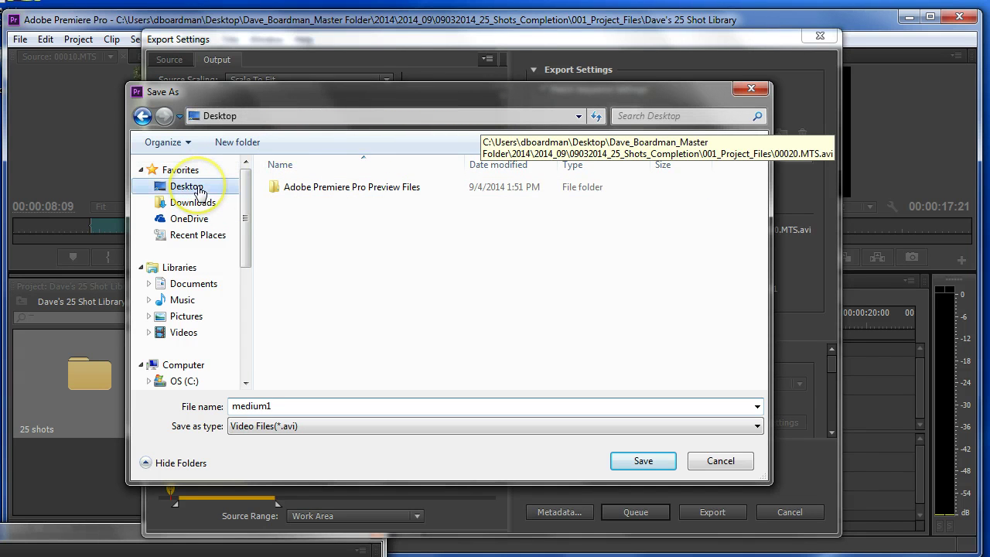
Step: Browse Desktop > master folder > 2014 > 2014_09 > 09032014_25_Shots_Completion > 006_Video_Exports, keeping AVI type
{"action": "left_click", "coordinate": [186, 186]}
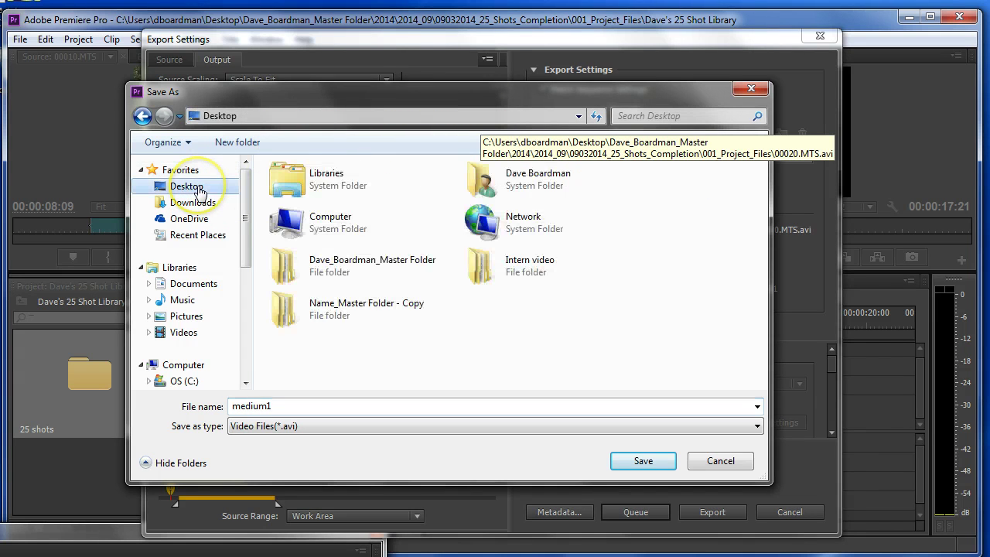
{"action": "double_click", "coordinate": [345, 265]}
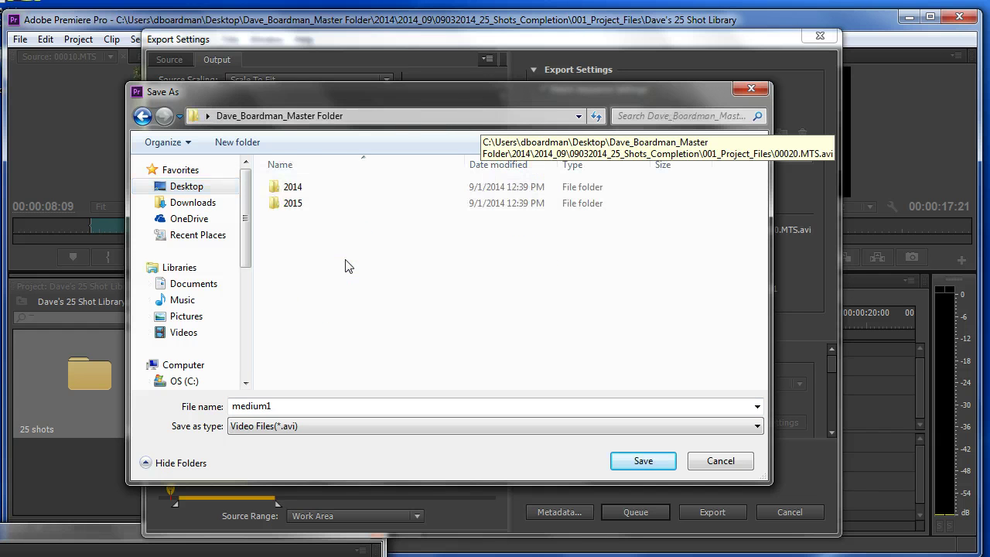
{"action": "left_click", "coordinate": [277, 188]}
{"action": "double_click", "coordinate": [277, 188]}
{"action": "double_click", "coordinate": [296, 191]}
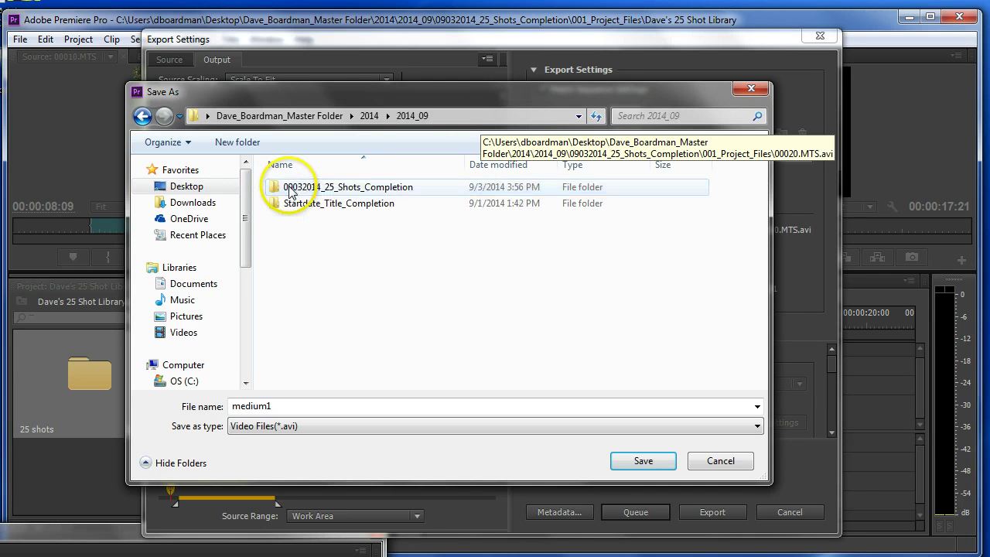
{"action": "double_click", "coordinate": [298, 190]}
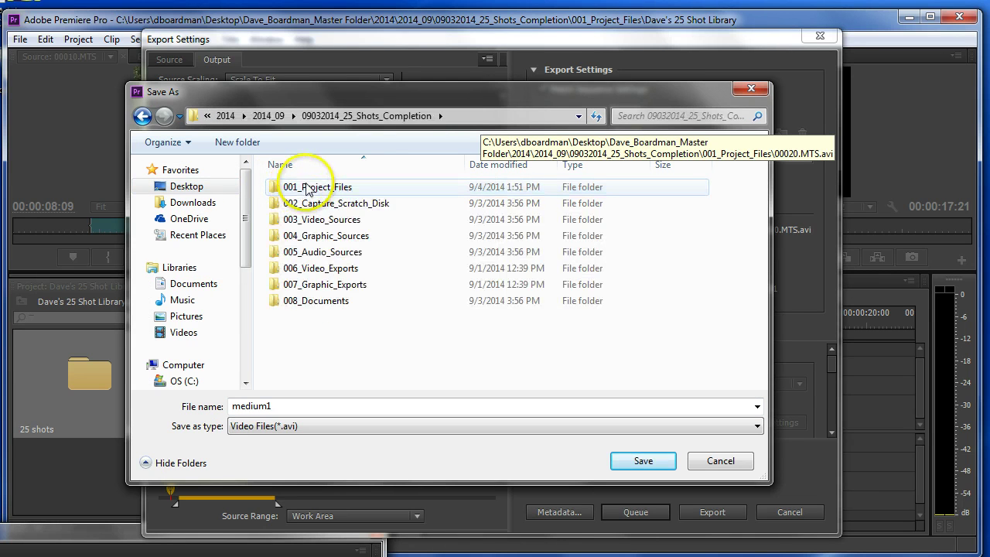
{"action": "double_click", "coordinate": [310, 269]}
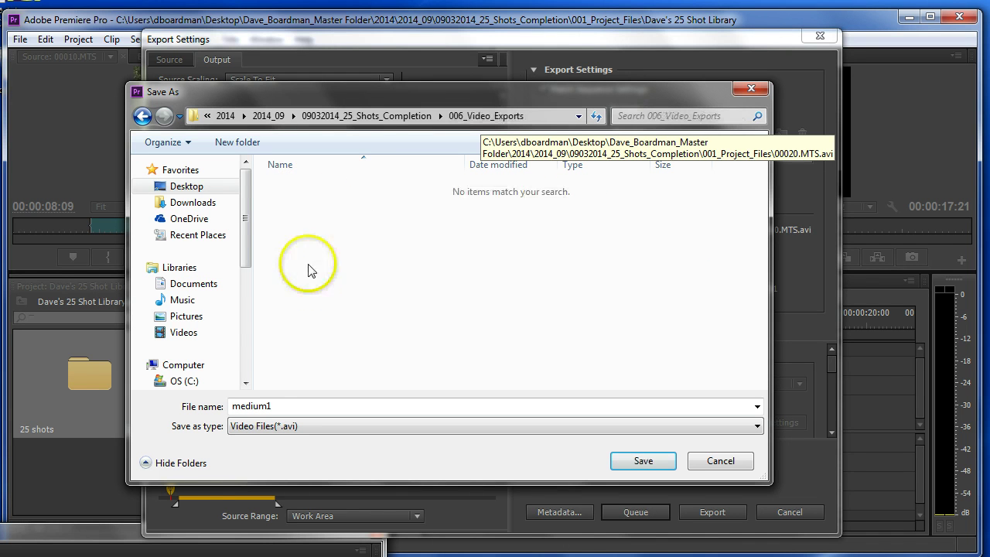
{"action": "left_click", "coordinate": [287, 427]}
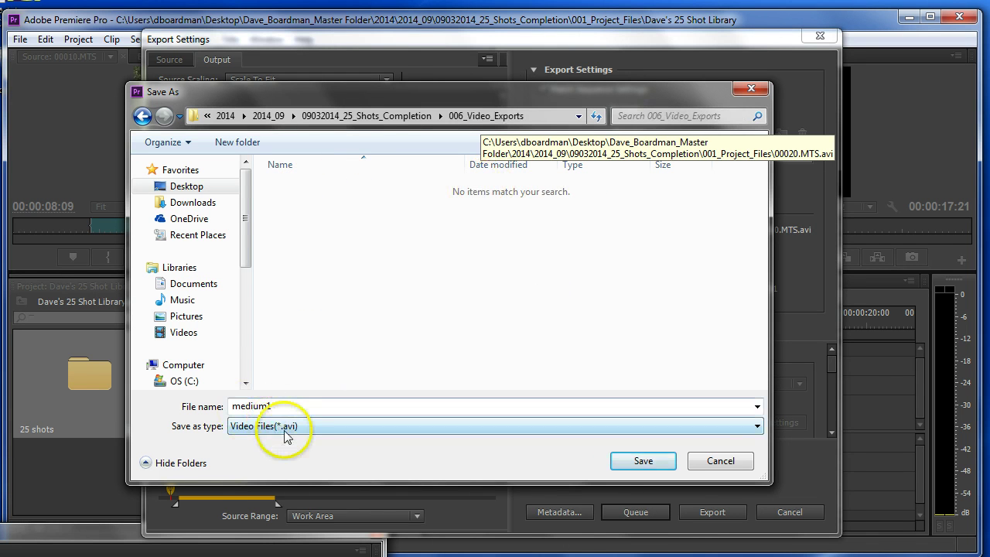
Step: Save the output as medium1.avi in 006_Video_Exports and queue it in Media Encoder
{"action": "left_click", "coordinate": [619, 462]}
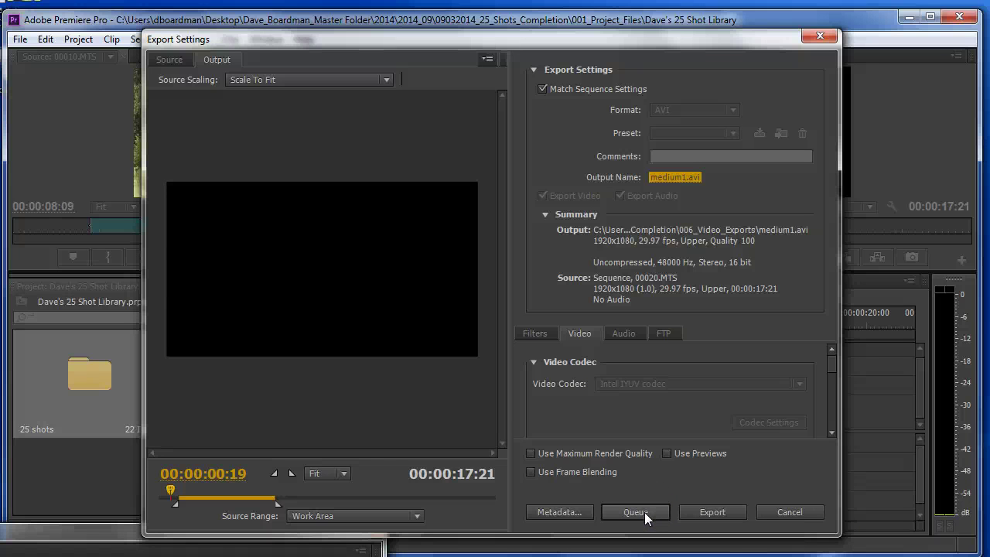
{"action": "left_click", "coordinate": [644, 512]}
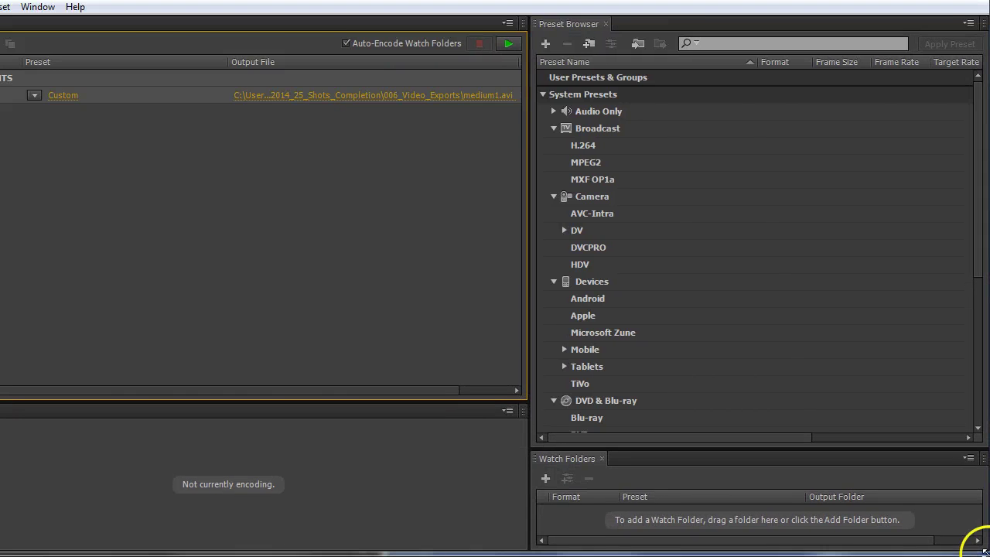
Step: Resize and reposition the Media Encoder window over Premiere, then minimize it with medium1.avi queued
{"action": "left_click_drag", "start_coordinate": [978, 548], "coordinate": [946, 533]}
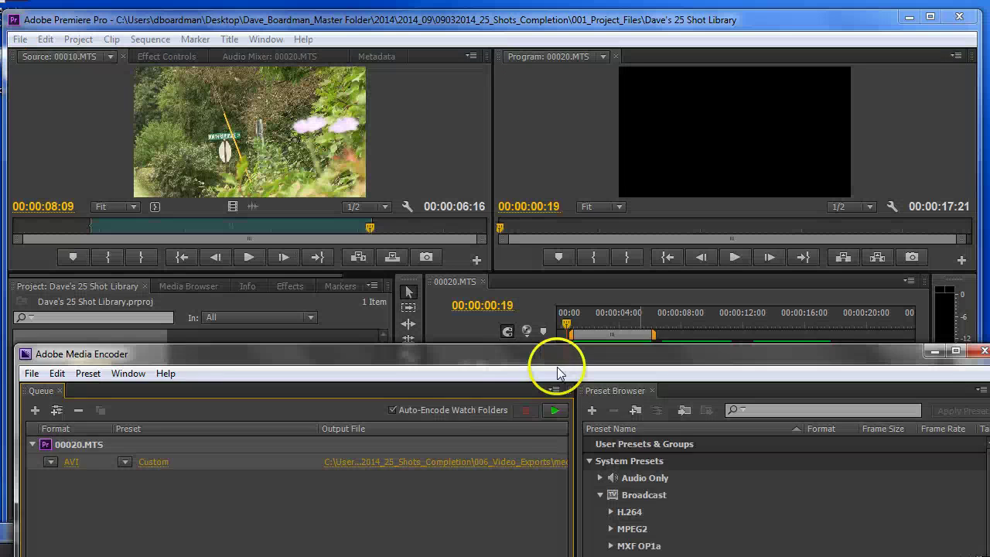
{"action": "left_click_drag", "start_coordinate": [552, 349], "coordinate": [513, 194]}
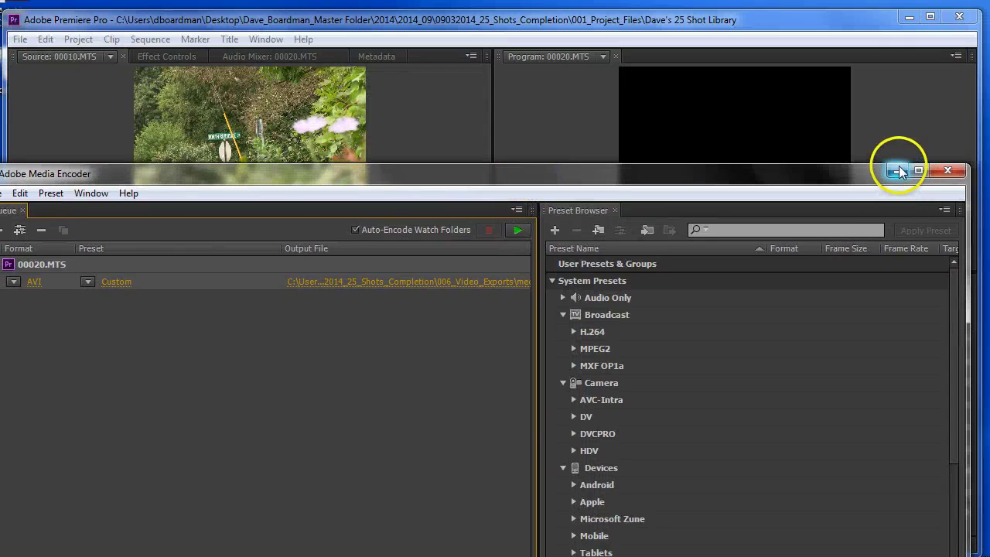
{"action": "left_click", "coordinate": [895, 170]}
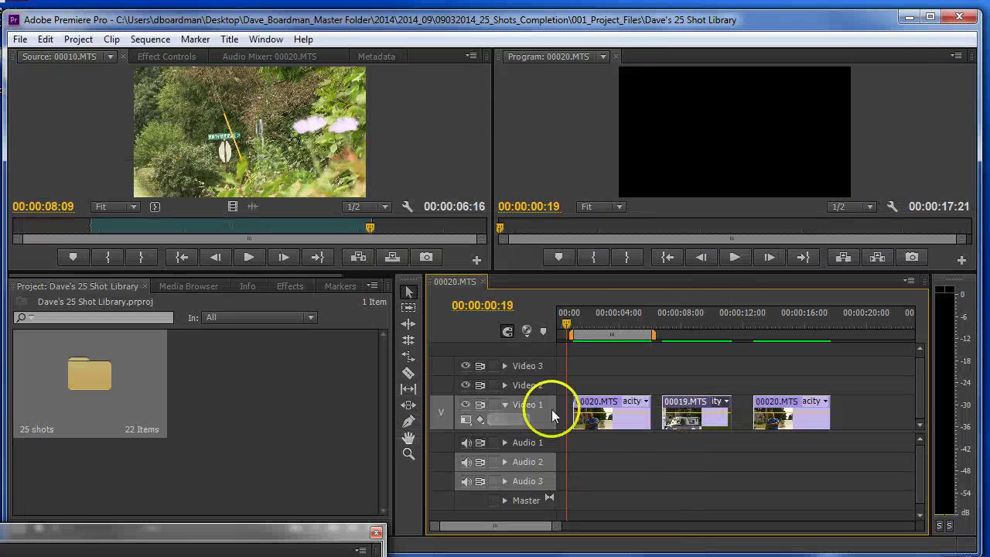
Step: Set the work area to 00:00:06:25–00:00:11:10 over 00019.MTS and open Export Media settings
{"action": "left_click_drag", "start_coordinate": [655, 333], "coordinate": [733, 330]}
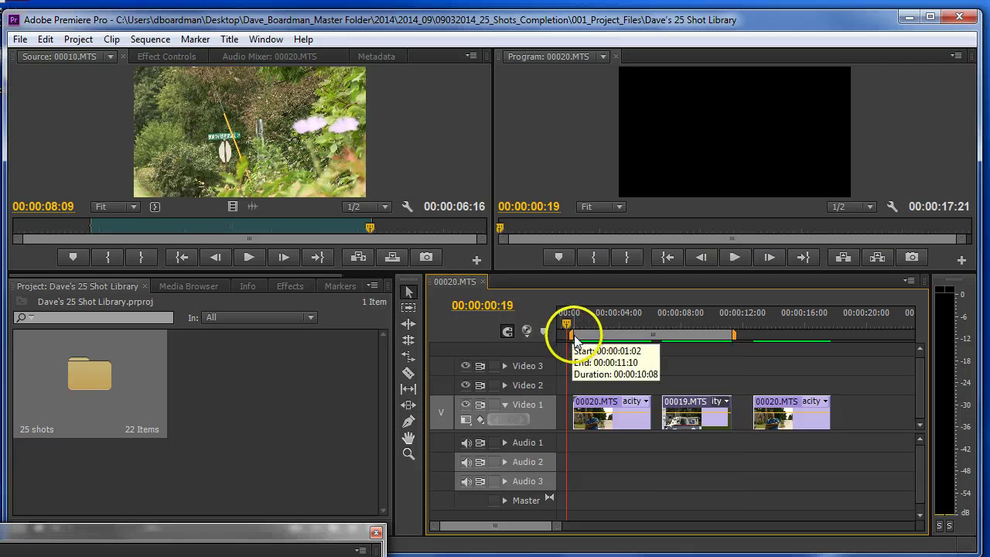
{"action": "left_click_drag", "start_coordinate": [571, 341], "coordinate": [663, 341]}
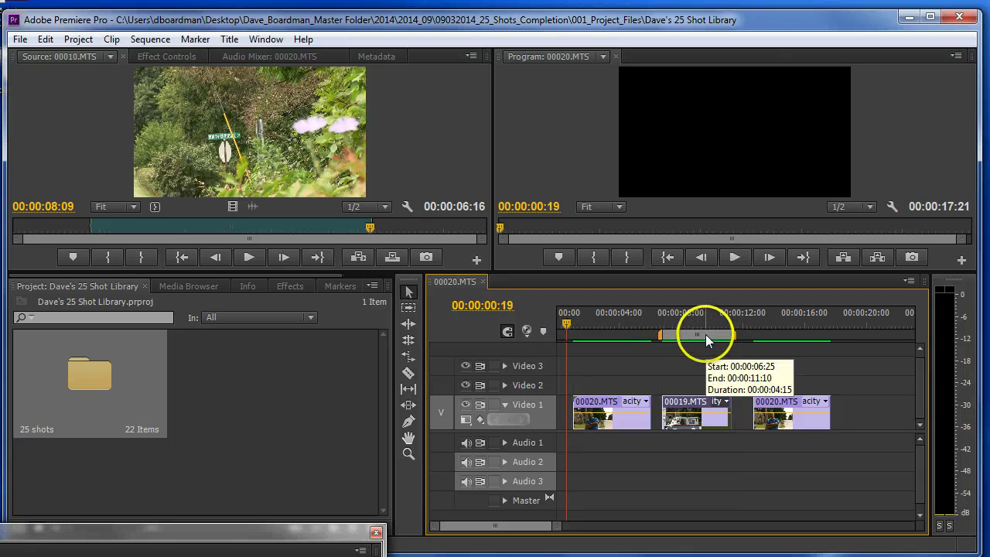
{"action": "left_click", "coordinate": [20, 40]}
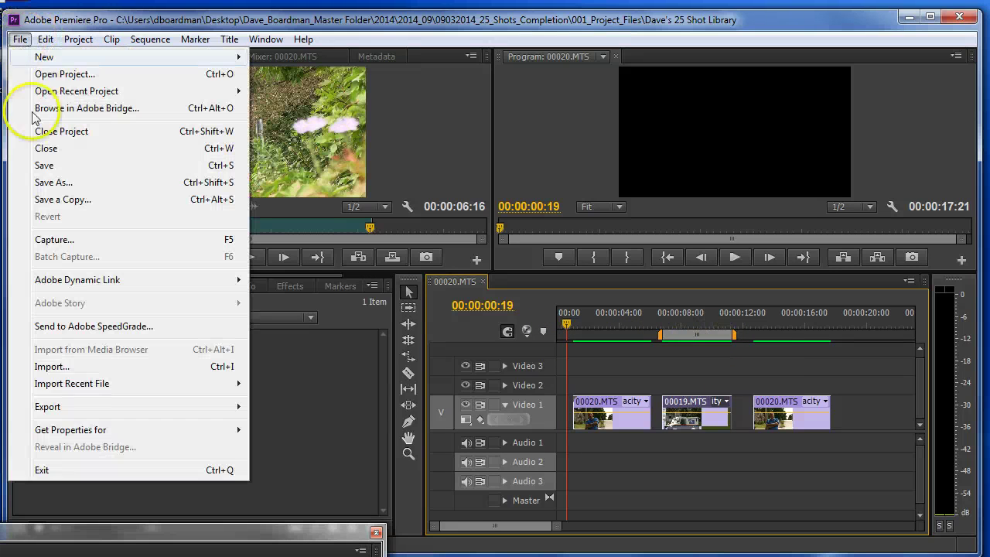
{"action": "mouse_move", "coordinate": [126, 410]}
{"action": "left_click", "coordinate": [327, 407]}
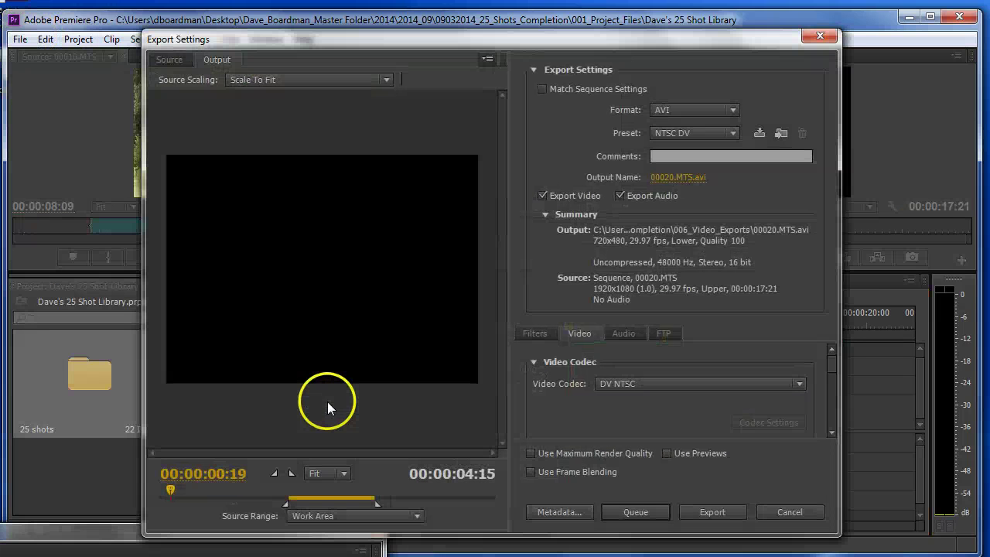
Step: Name the output close1.avi in 006_Video_Exports and add it to the Media Encoder queue
{"action": "left_click", "coordinate": [667, 177]}
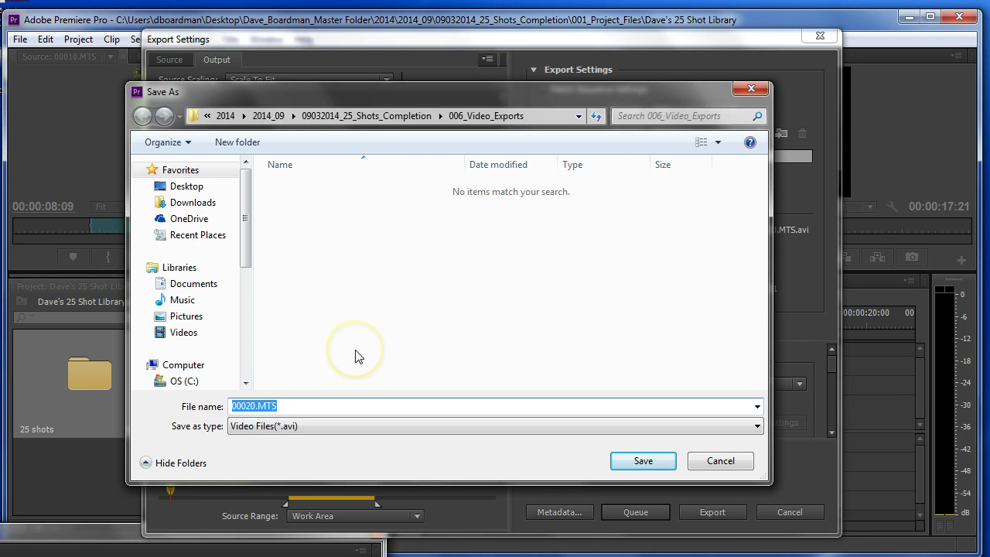
{"action": "type", "text": "close1"}
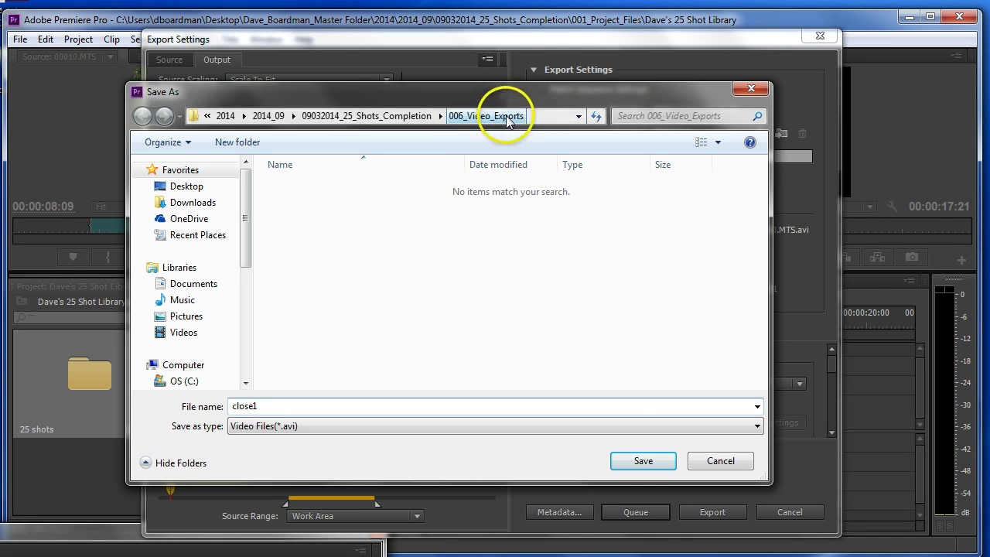
{"action": "left_click", "coordinate": [643, 461]}
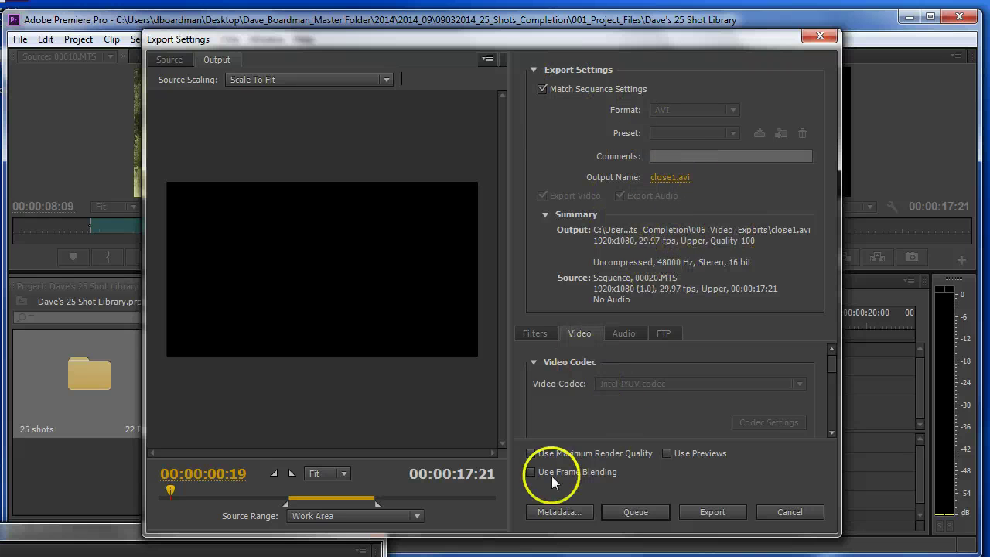
{"action": "left_click", "coordinate": [618, 513]}
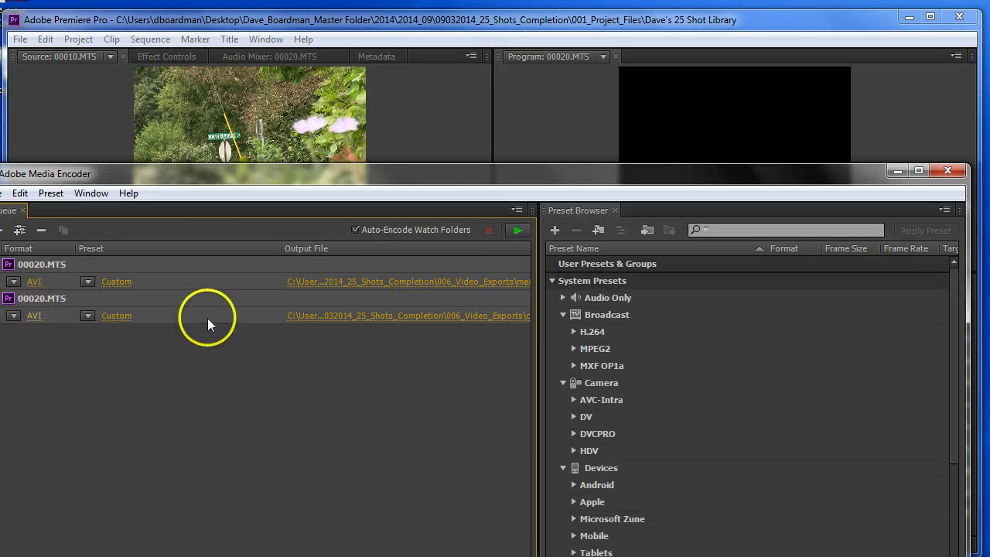
Step: Minimize Adobe Media Encoder to bring the Premiere 00020.MTS sequence back to the front
{"action": "left_click", "coordinate": [898, 170]}
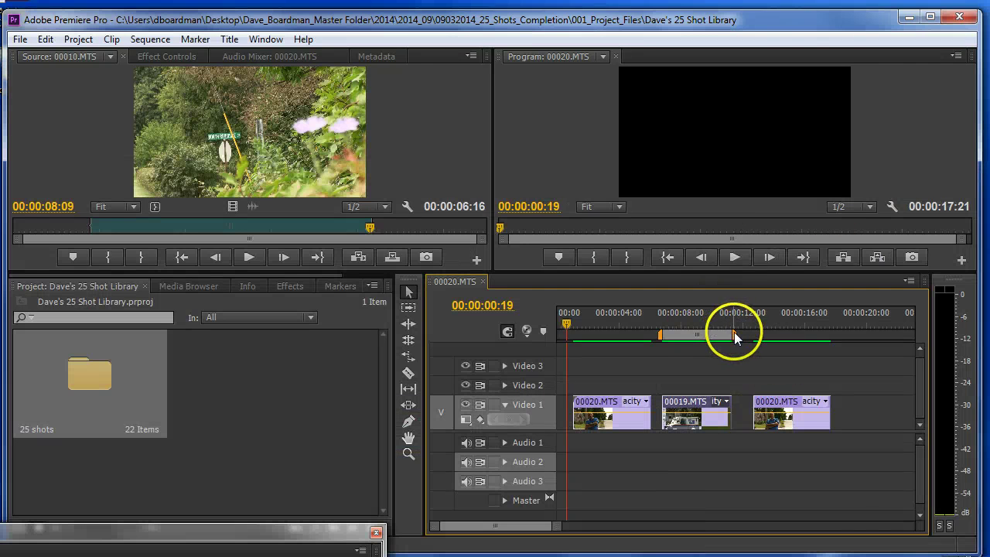
Step: Narrow the work area to cover only the final 00020.MTS clip, then open the File menu
{"action": "left_click_drag", "start_coordinate": [735, 335], "coordinate": [830, 328]}
{"action": "left_click_drag", "start_coordinate": [660, 333], "coordinate": [750, 333]}
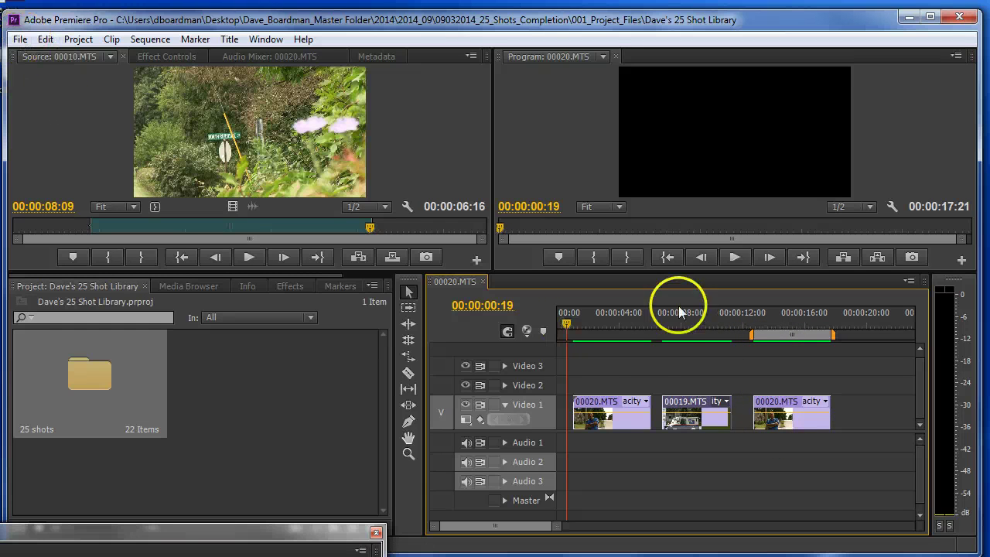
{"action": "left_click", "coordinate": [19, 39]}
Step: Export the final clip as wide.avi in 006_Video_Exports with Match Sequence Settings, sending it to the queue
{"action": "mouse_move", "coordinate": [93, 407]}
{"action": "left_click", "coordinate": [284, 408]}
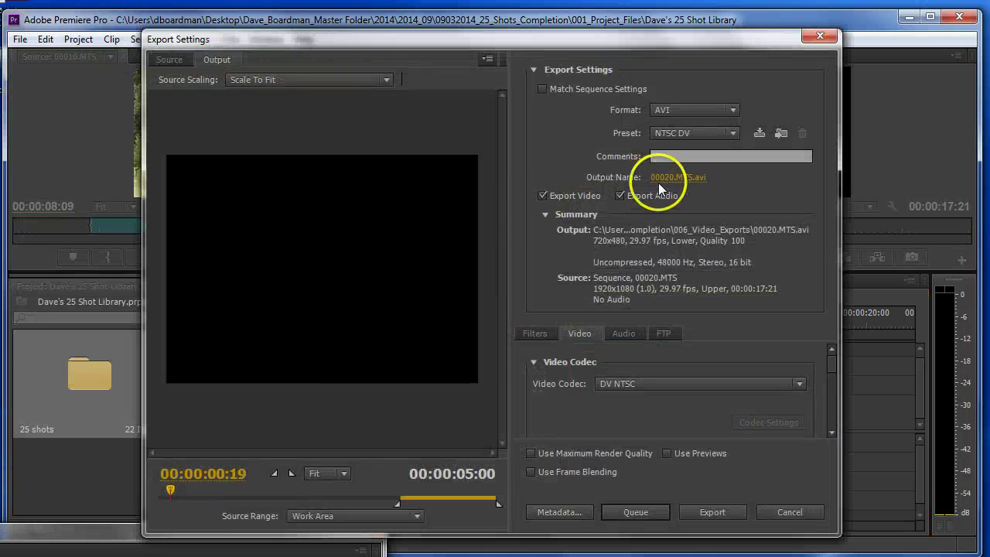
{"action": "left_click", "coordinate": [543, 90]}
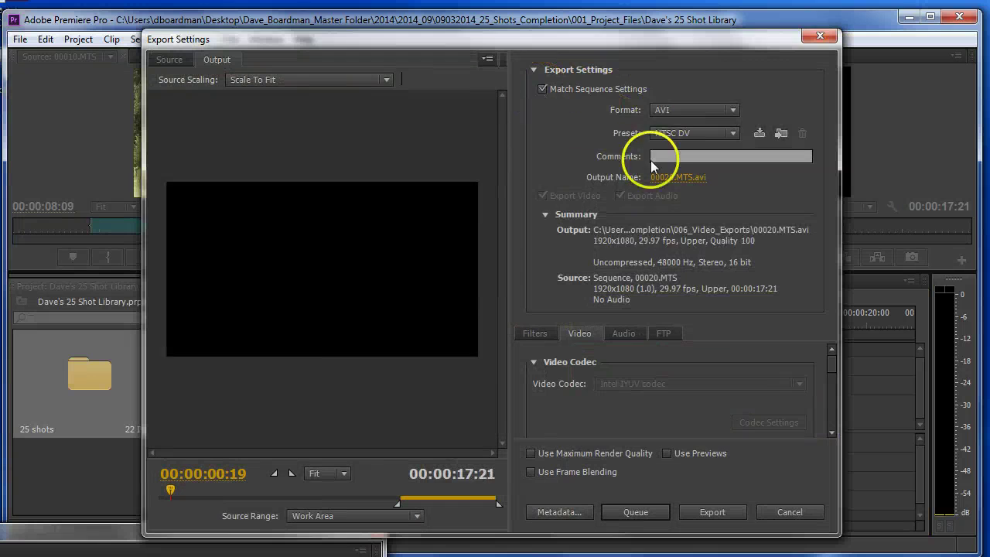
{"action": "left_click", "coordinate": [666, 177]}
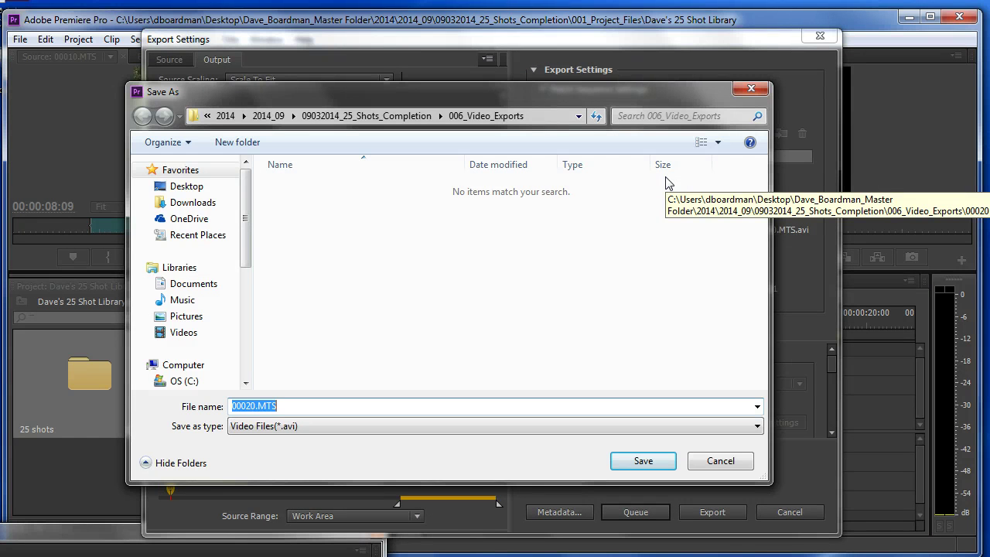
{"action": "type", "text": "wide"}
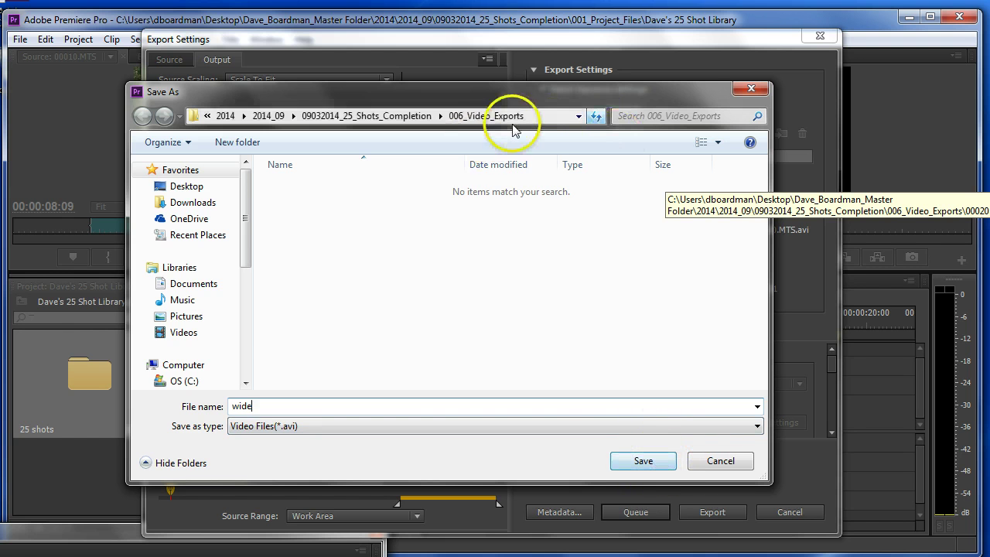
{"action": "left_click", "coordinate": [639, 461]}
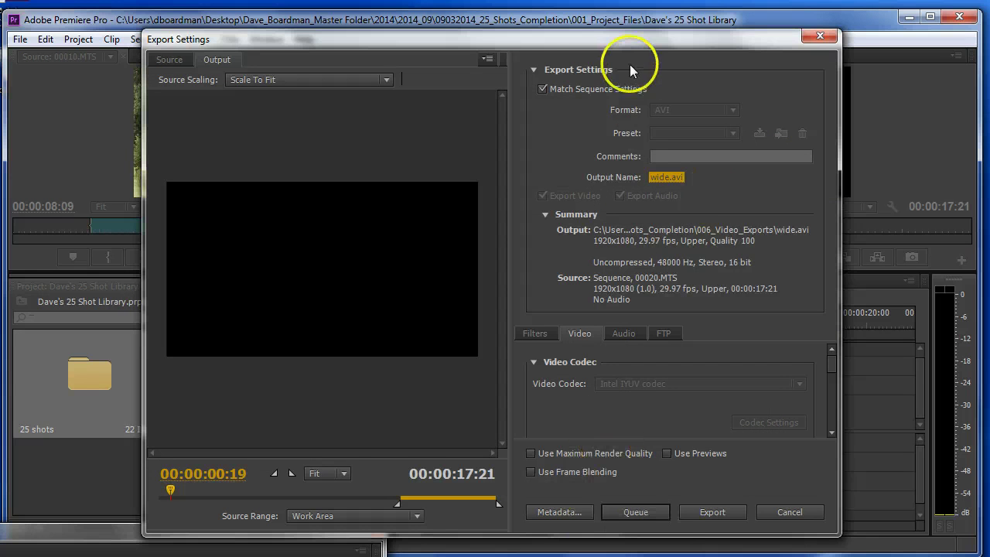
{"action": "left_click", "coordinate": [636, 512]}
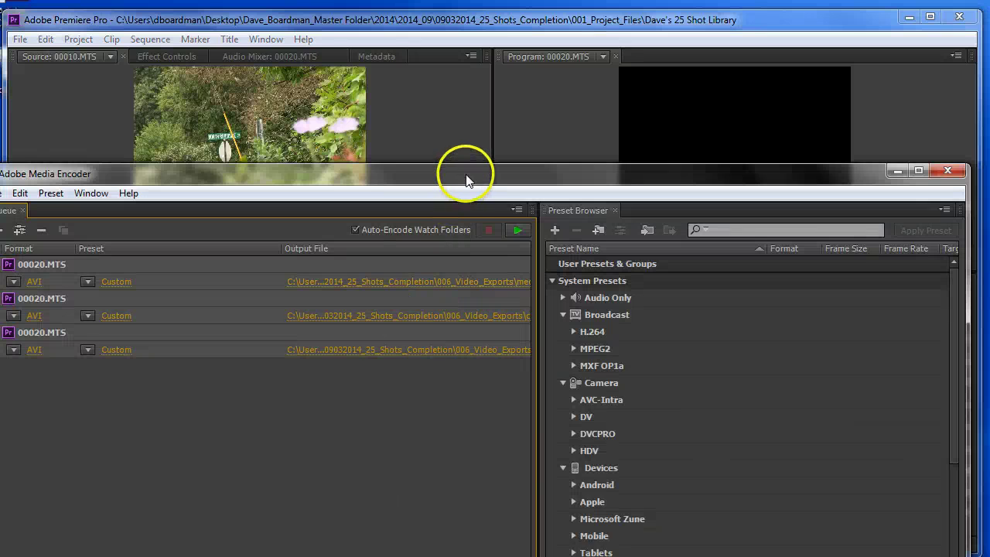
Step: Fit the Media Encoder window on screen and encode medium1, close1 and wide until each shows Done
{"action": "left_click_drag", "start_coordinate": [469, 170], "coordinate": [491, 47]}
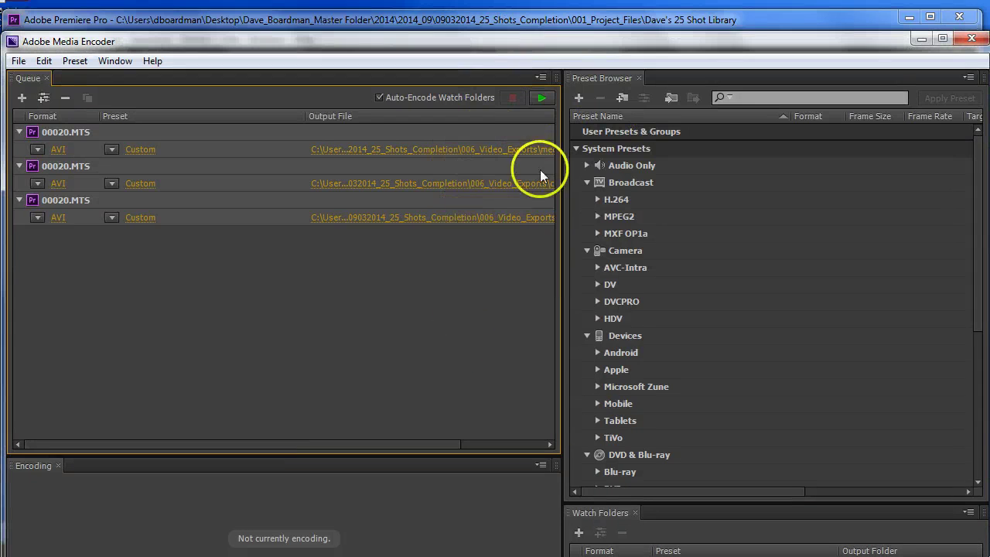
{"action": "left_click", "coordinate": [540, 96]}
{"action": "left_click_drag", "start_coordinate": [487, 556], "coordinate": [489, 545]}
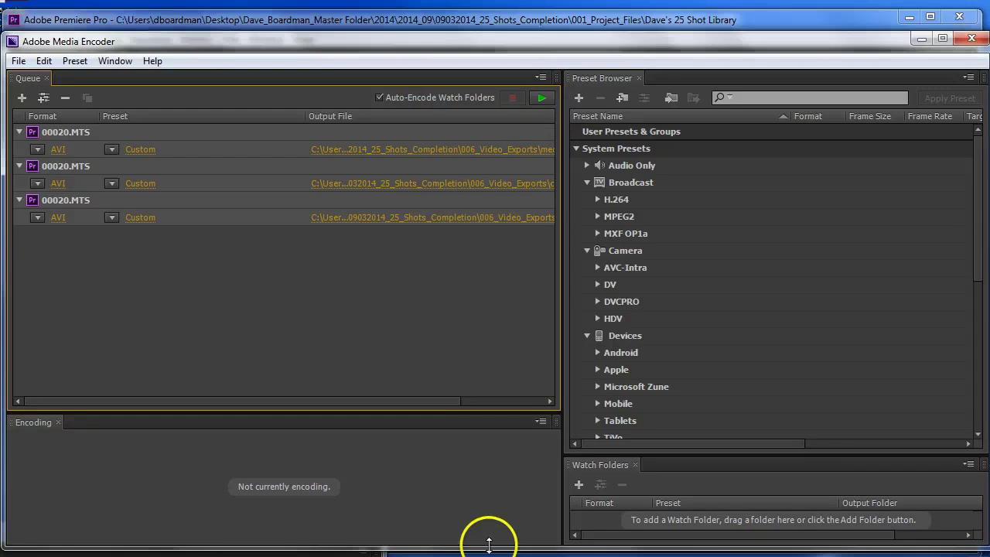
{"action": "left_click", "coordinate": [543, 96]}
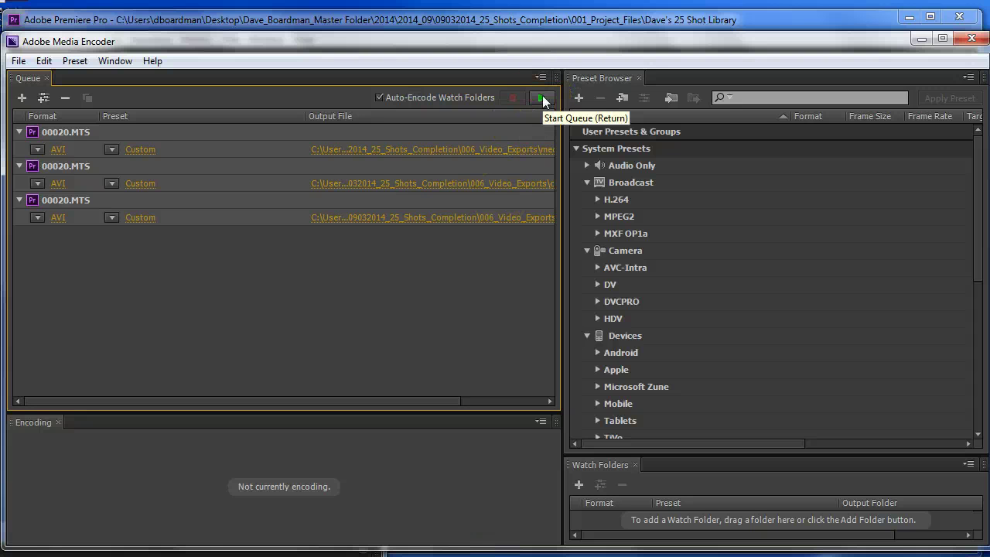
{"action": "left_click", "coordinate": [542, 96]}
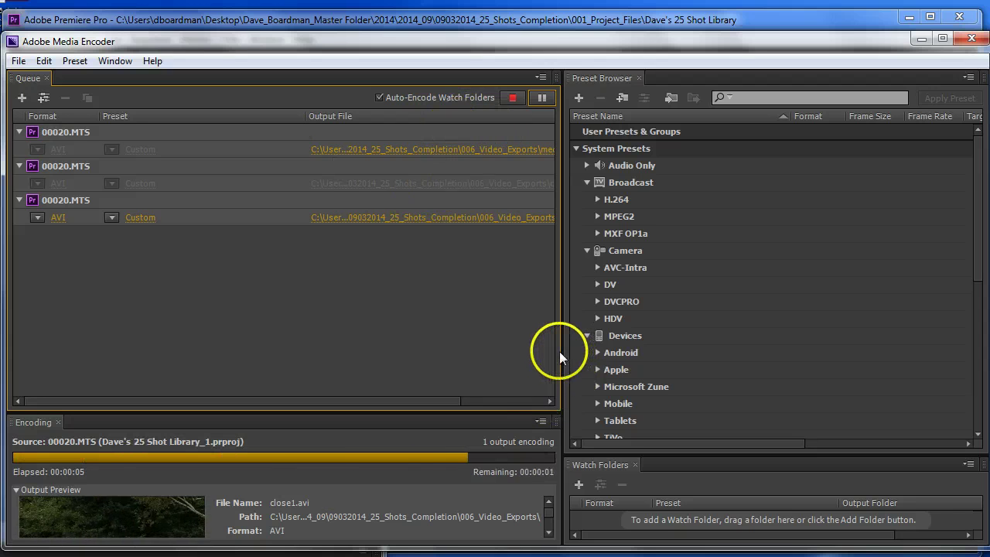
{"action": "left_click_drag", "start_coordinate": [562, 347], "coordinate": [703, 338]}
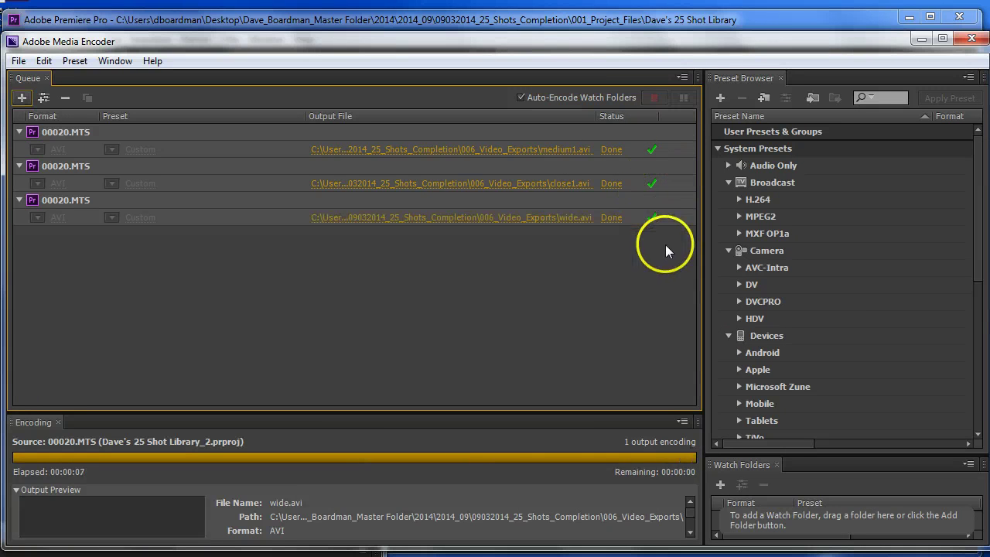
Step: Browse from the desktop master folder through 2014, 2014_09 and 09032014_25_Shots_Completion into 006_Video_Exports
{"action": "left_click", "coordinate": [921, 38]}
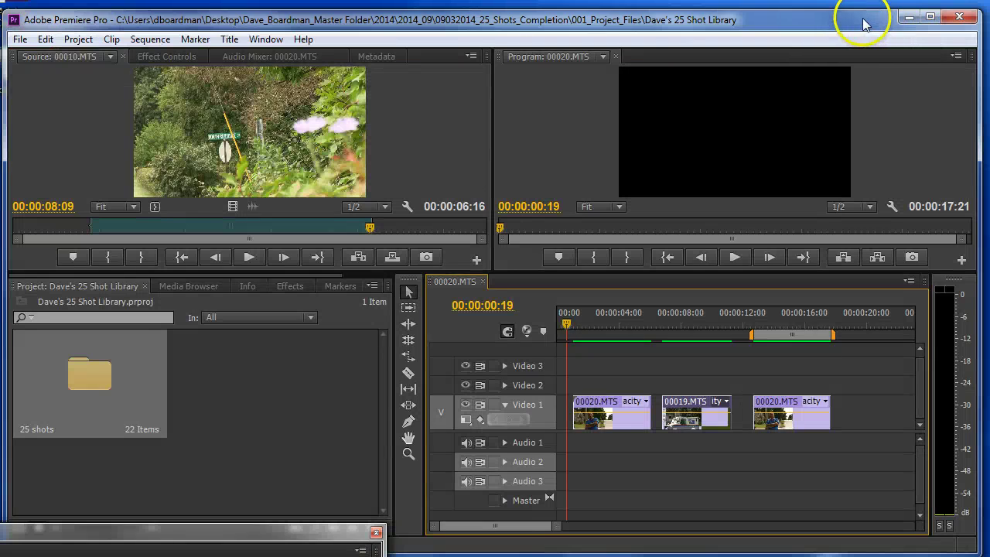
{"action": "left_click_drag", "start_coordinate": [864, 23], "coordinate": [929, 377]}
{"action": "left_click", "coordinate": [240, 142]}
{"action": "double_click", "coordinate": [240, 141]}
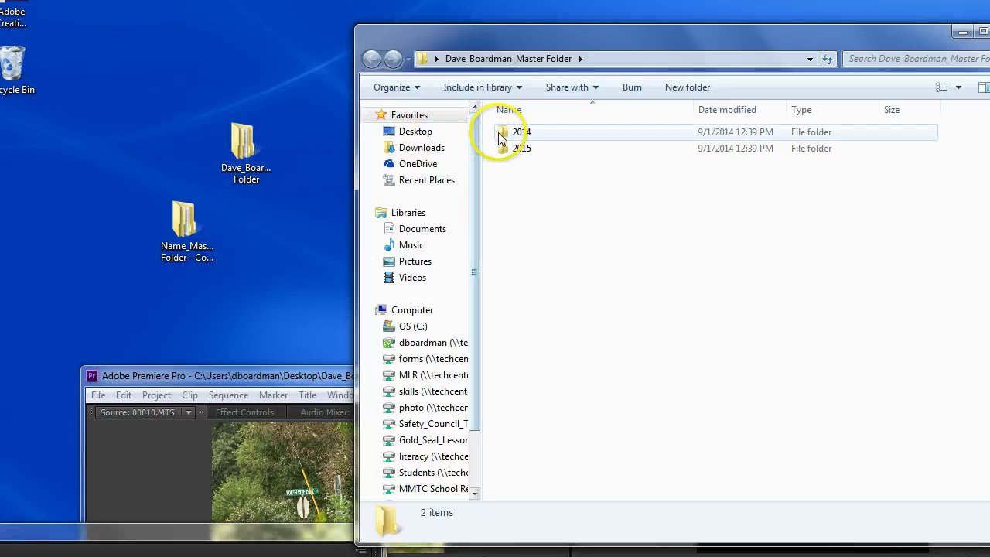
{"action": "double_click", "coordinate": [502, 136]}
{"action": "double_click", "coordinate": [502, 133]}
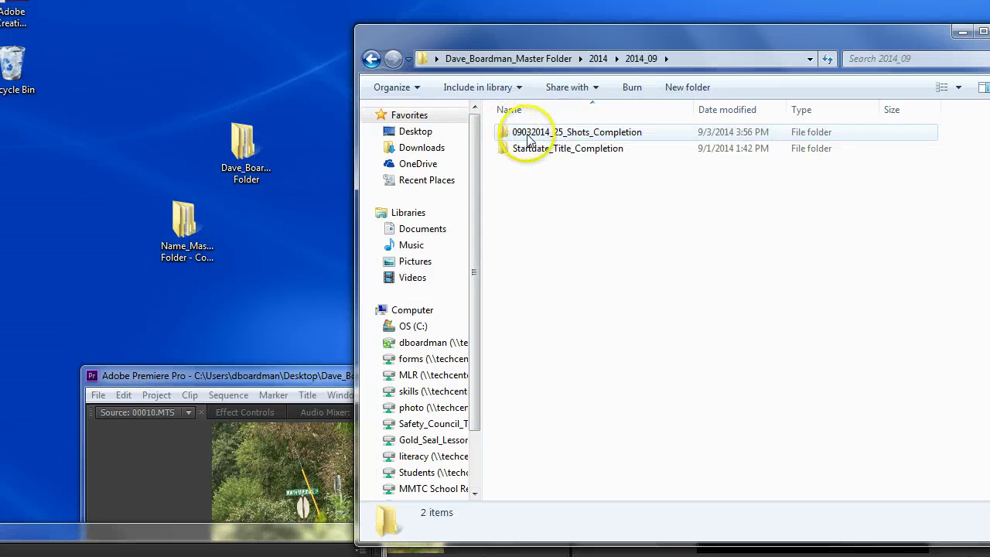
{"action": "double_click", "coordinate": [530, 138]}
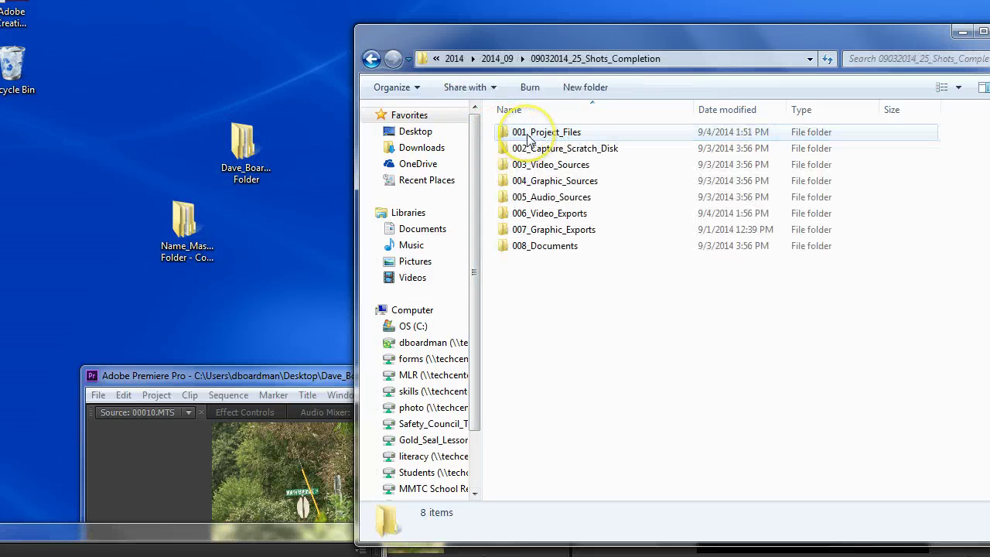
{"action": "double_click", "coordinate": [540, 214]}
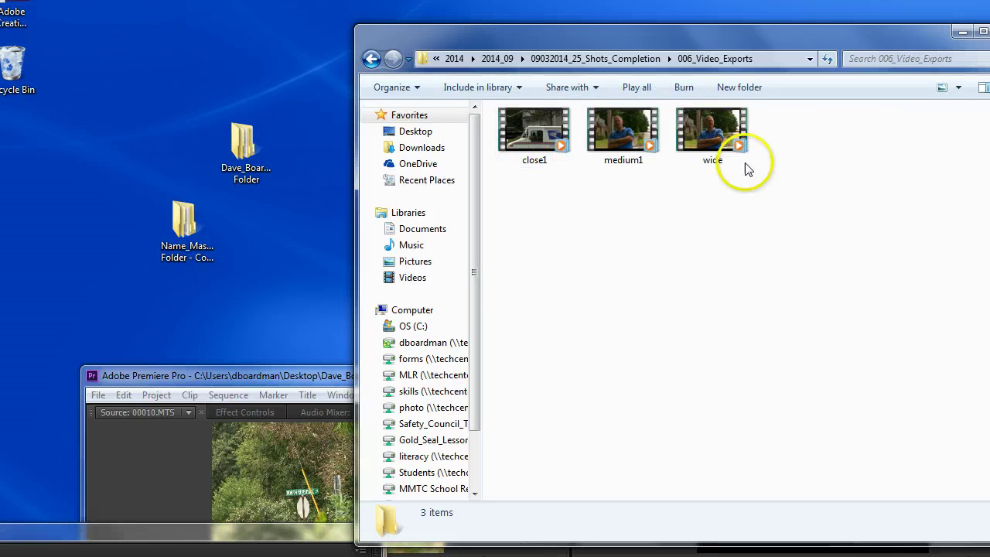
Step: Play the close1 export in Windows Media Player and leave full-screen playback at the end
{"action": "left_click", "coordinate": [539, 137]}
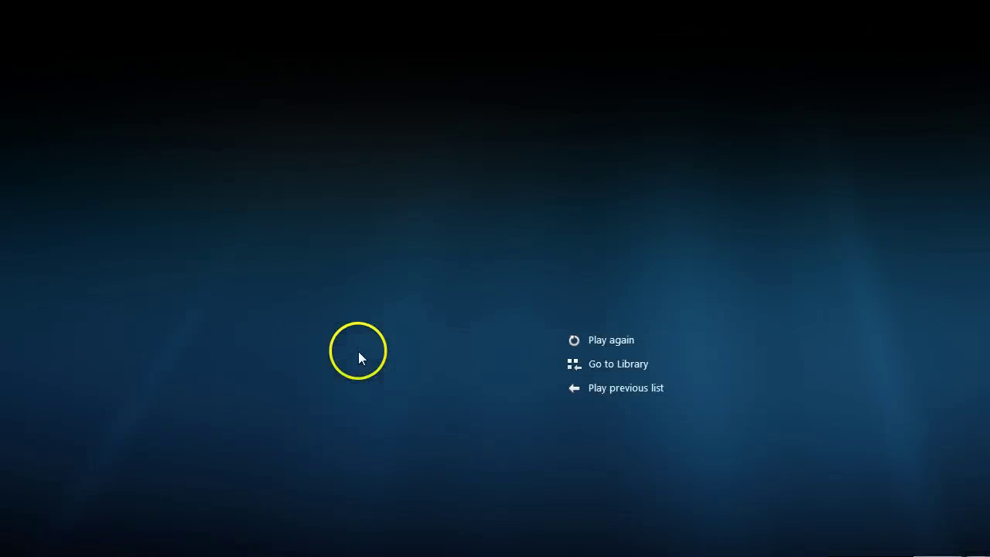
{"action": "key", "text": "Escape"}
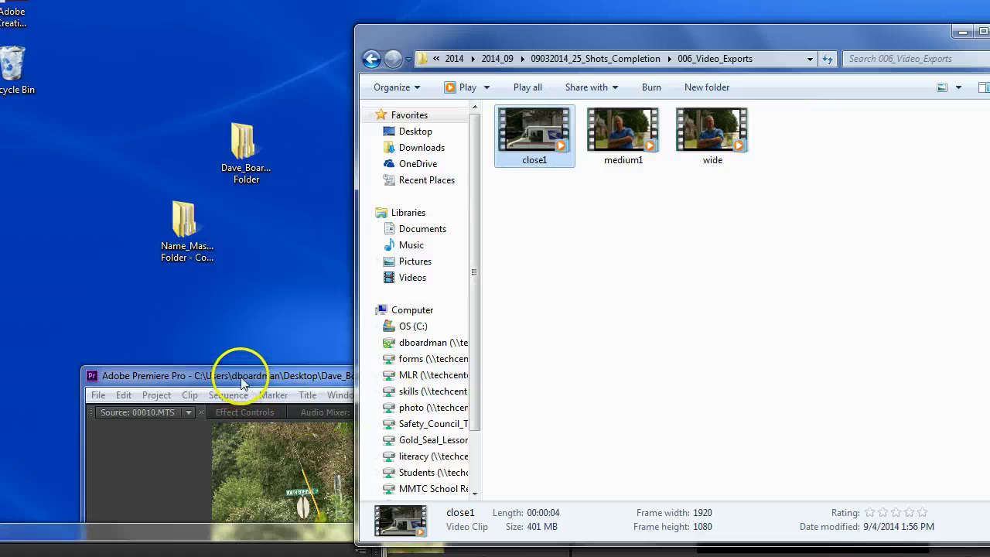
Step: Restore Premiere, keep the work area at 00:00:12:21–00:00:17:21, and dock the floating bin panel
{"action": "left_click_drag", "start_coordinate": [239, 377], "coordinate": [157, 22]}
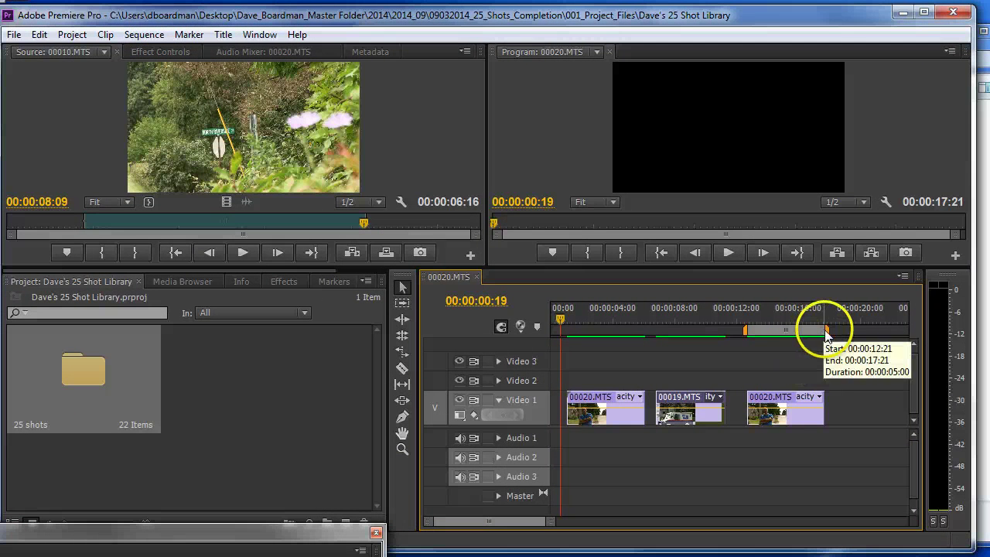
{"action": "left_click_drag", "start_coordinate": [744, 328], "coordinate": [658, 333]}
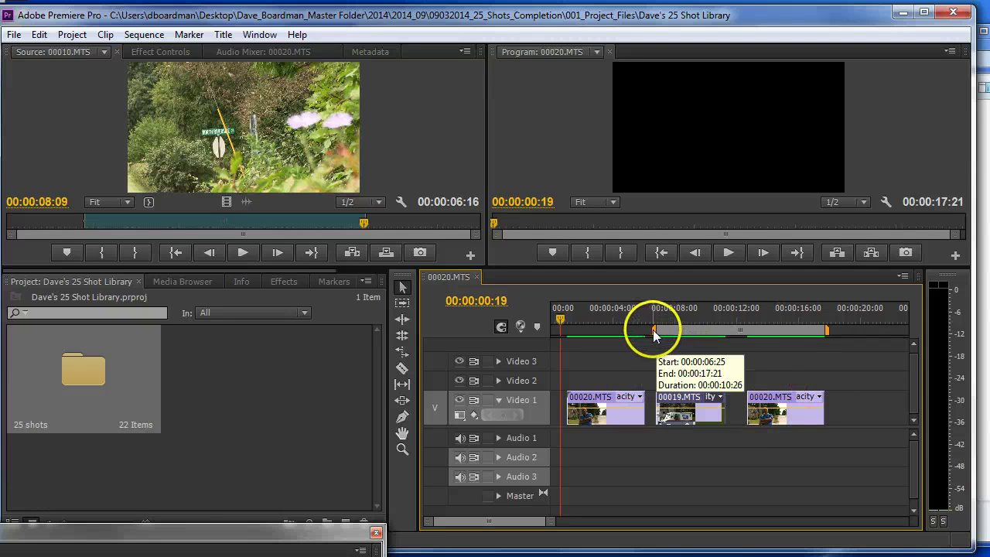
{"action": "left_click_drag", "start_coordinate": [654, 330], "coordinate": [745, 328]}
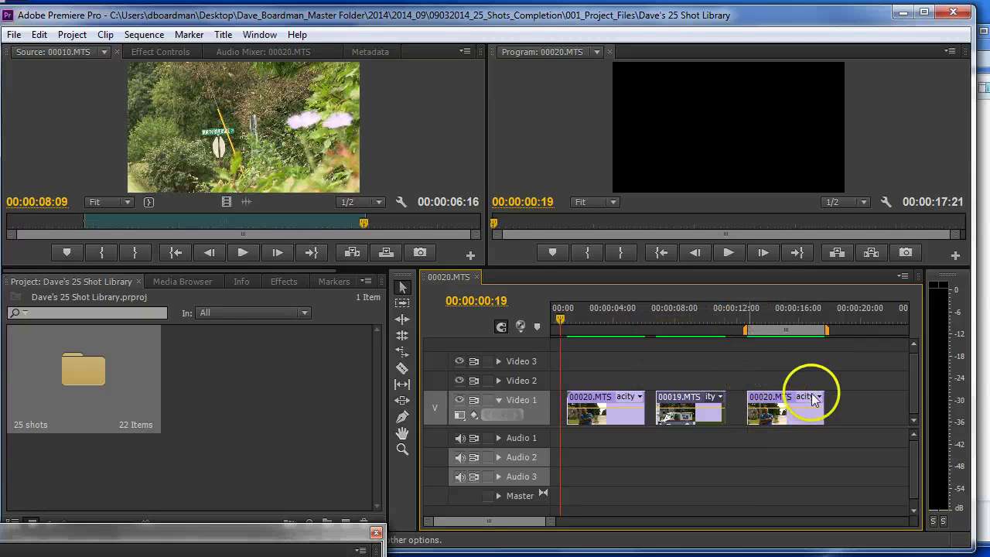
{"action": "left_click_drag", "start_coordinate": [222, 539], "coordinate": [383, 442]}
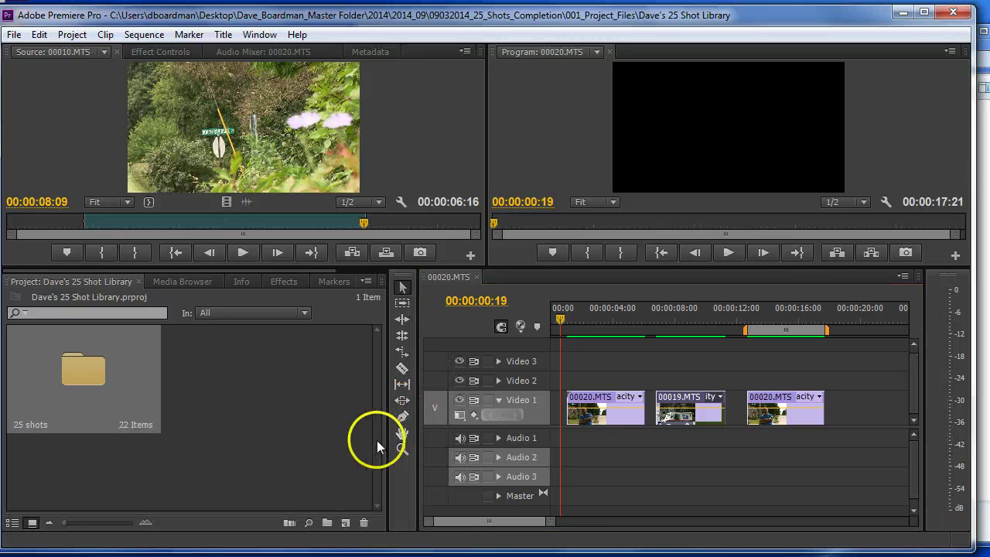